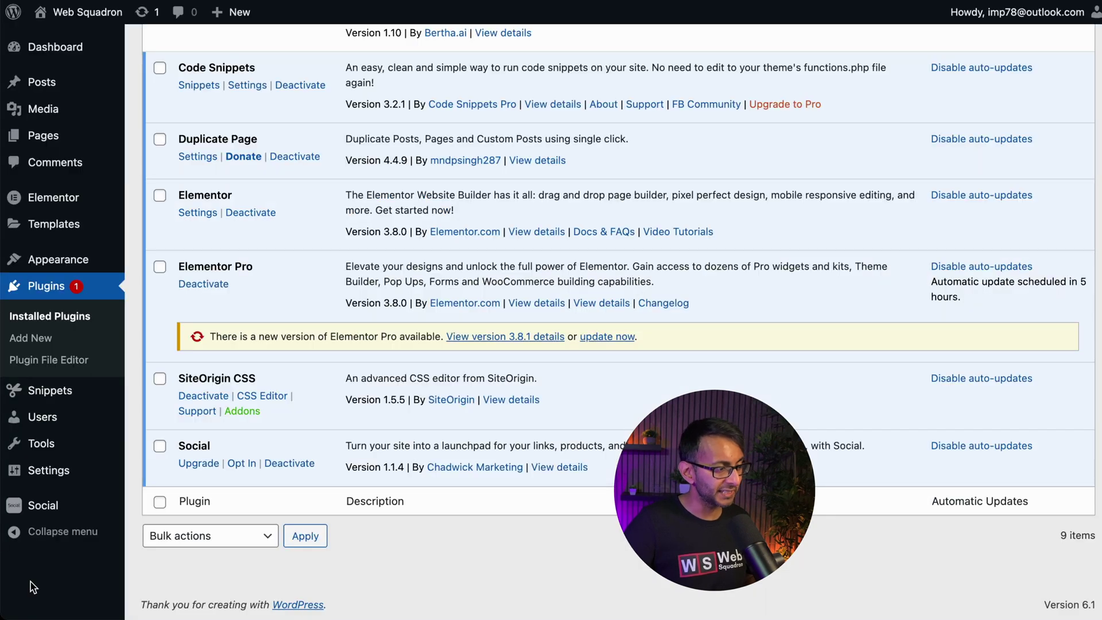
Open the Social link-in-bio editor from the Social submenu in the admin sidebar.
mouse_move(52, 507)
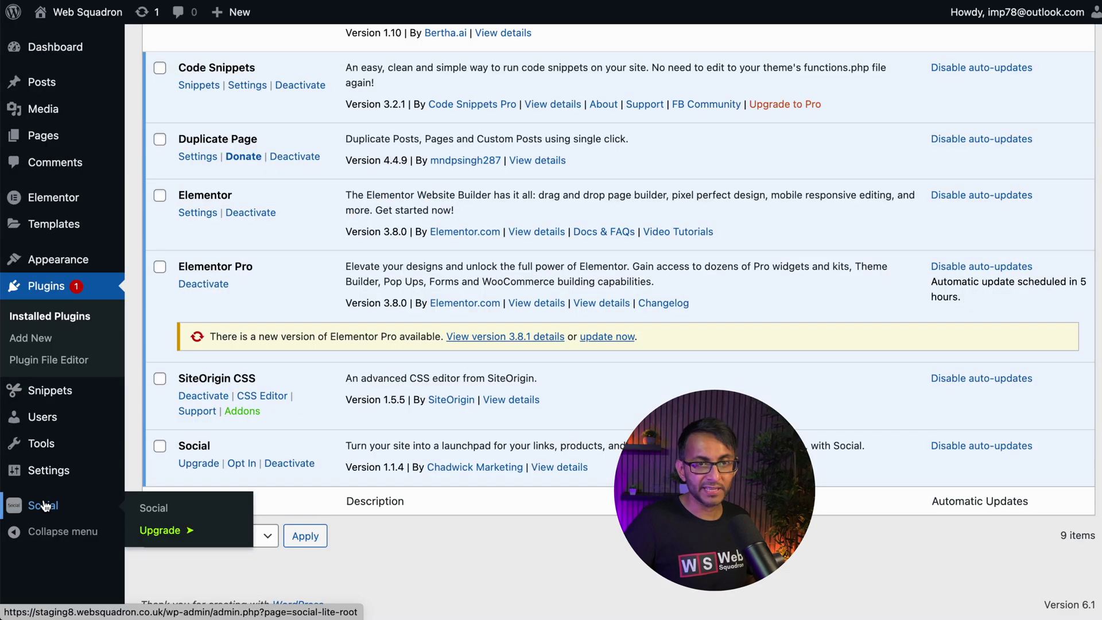
click(162, 509)
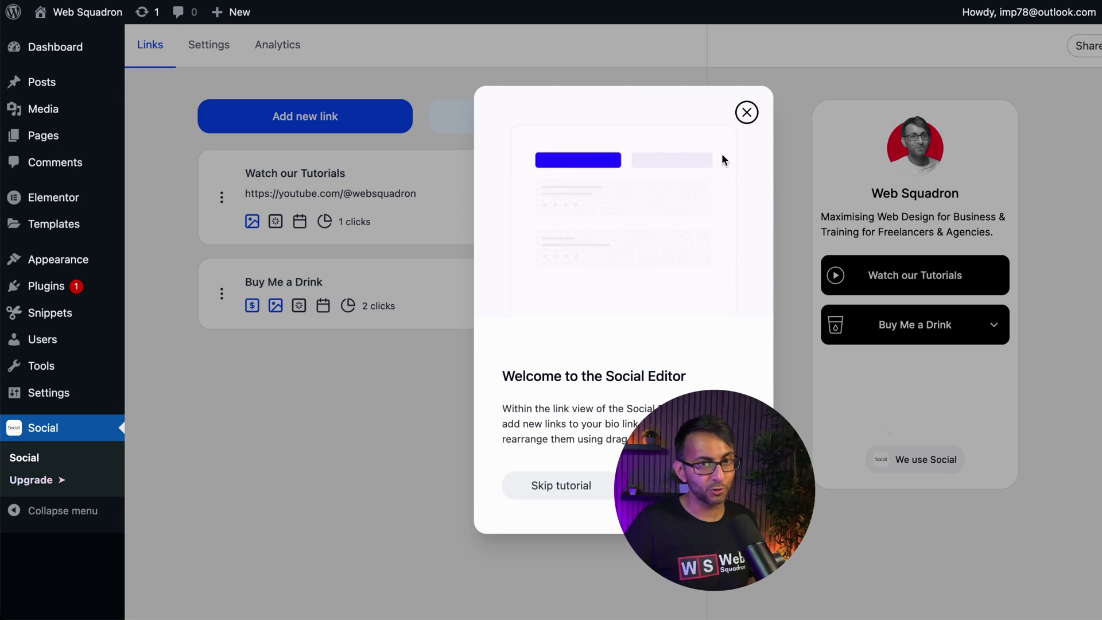
Close the Welcome to the Social Editor tutorial to reveal the two existing links.
click(748, 113)
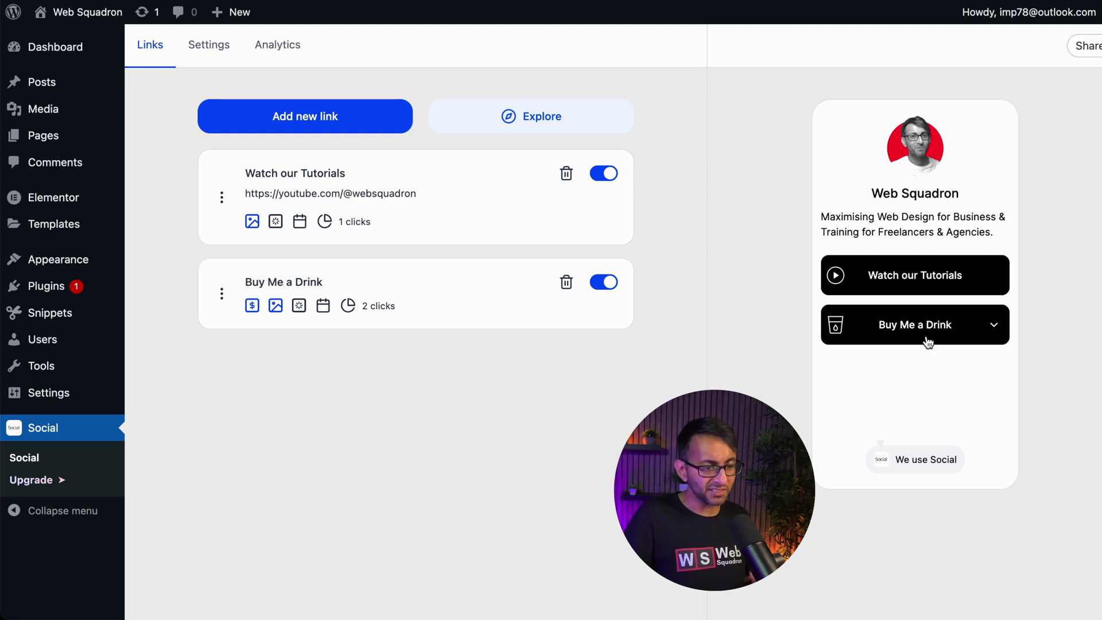
click(997, 329)
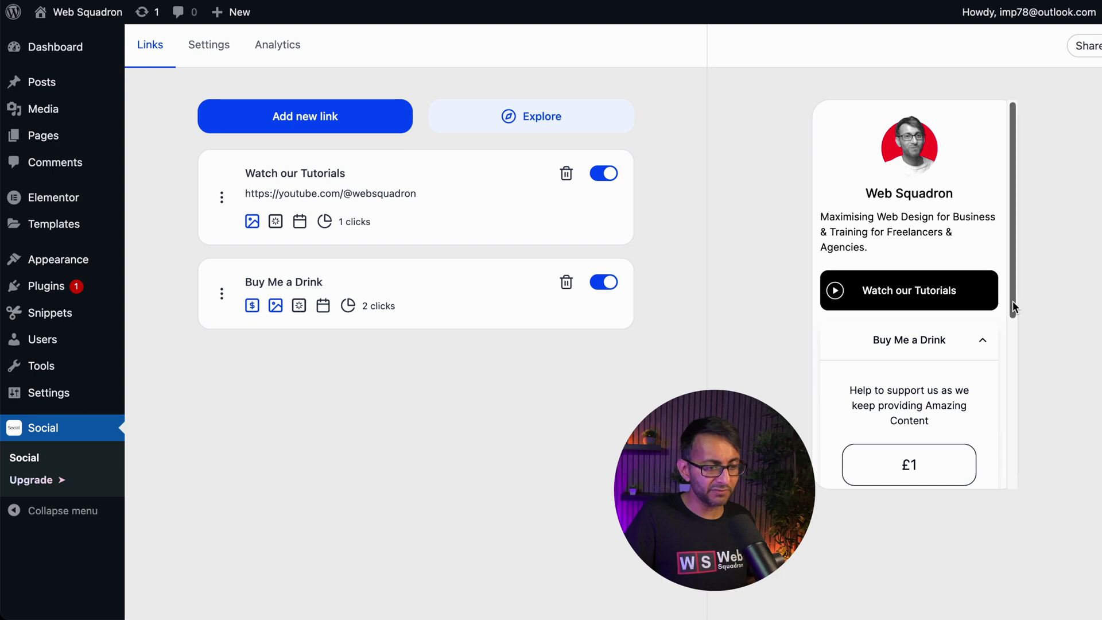
drag(1012, 301, 1022, 370)
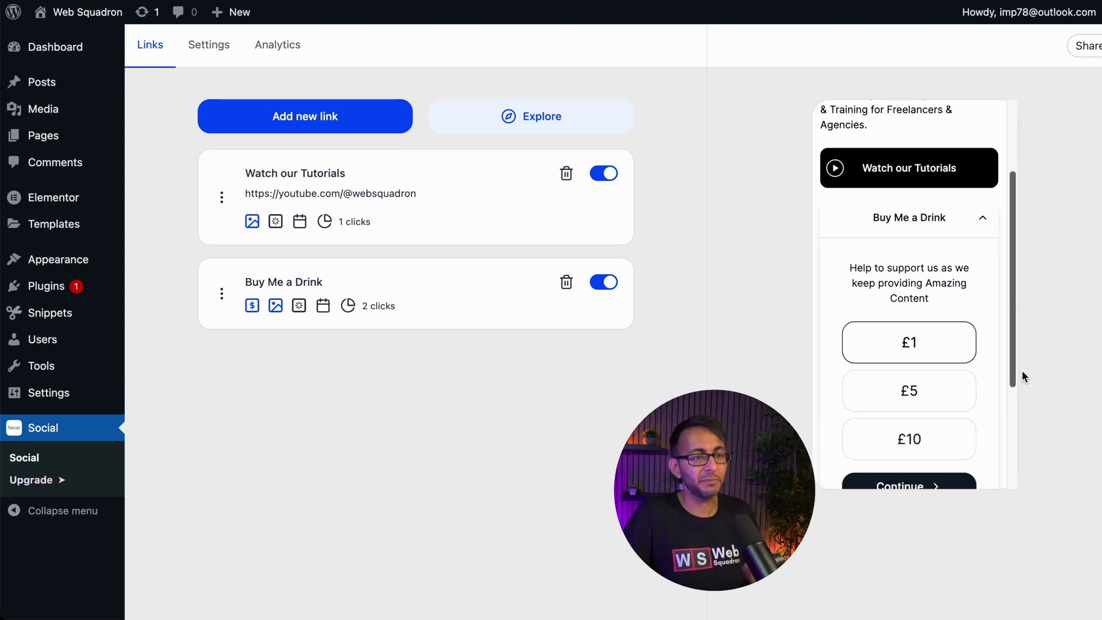
scroll(977, 312, up, 5)
click(983, 343)
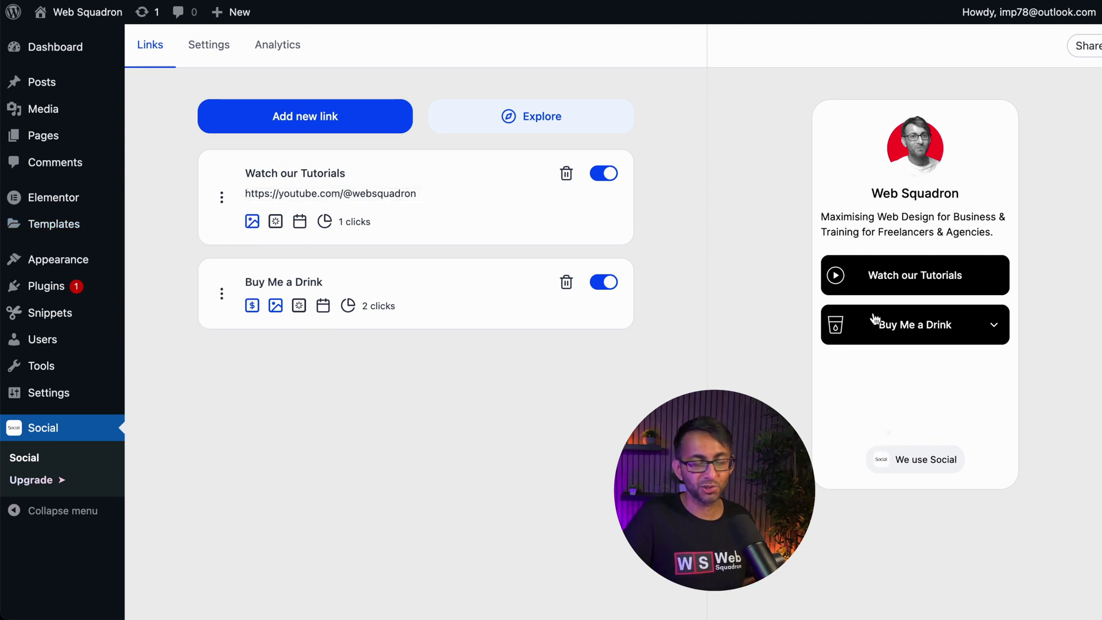
click(252, 222)
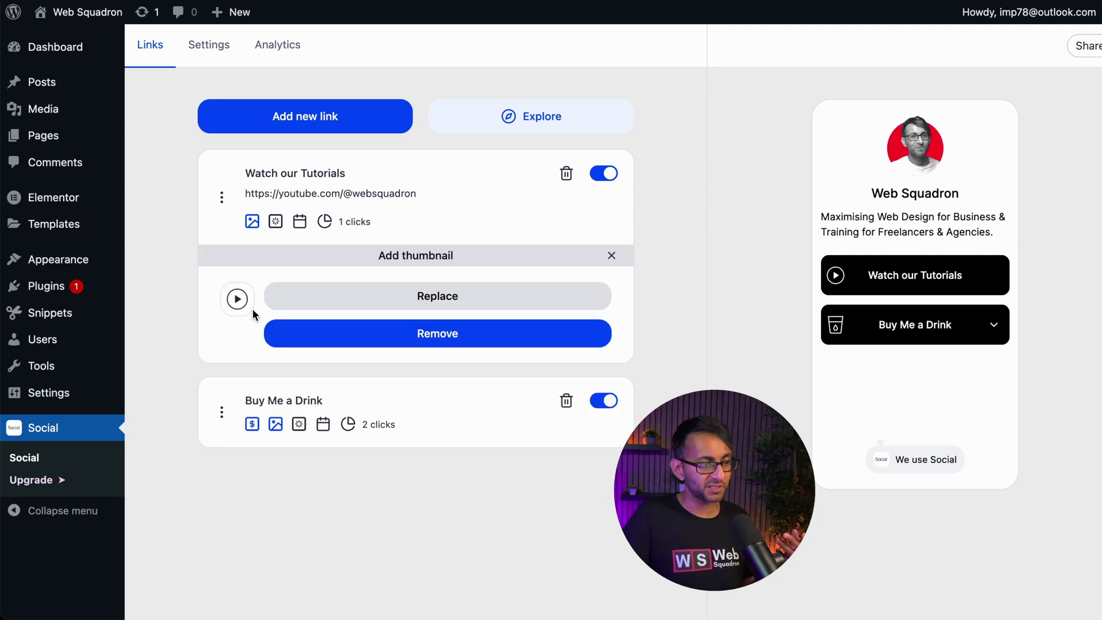
click(612, 255)
click(277, 223)
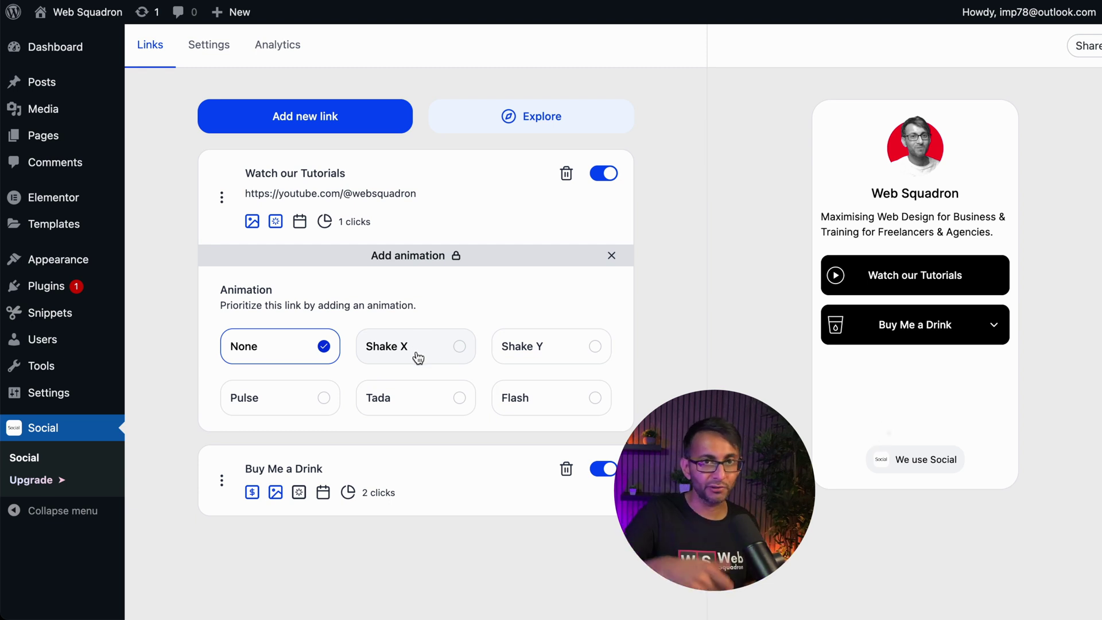
click(611, 255)
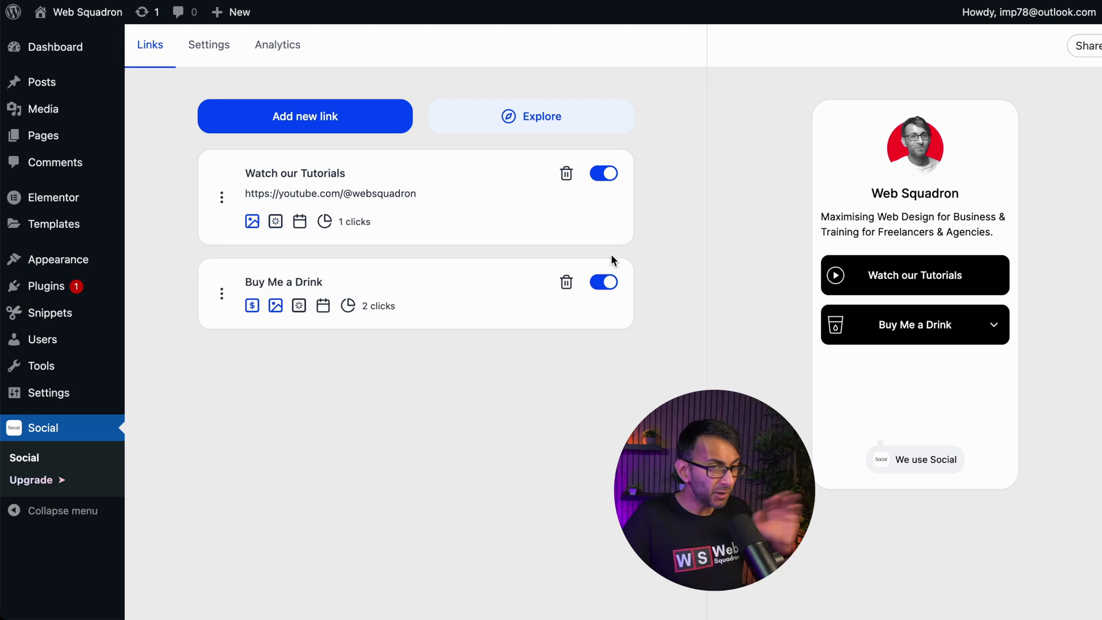
click(300, 222)
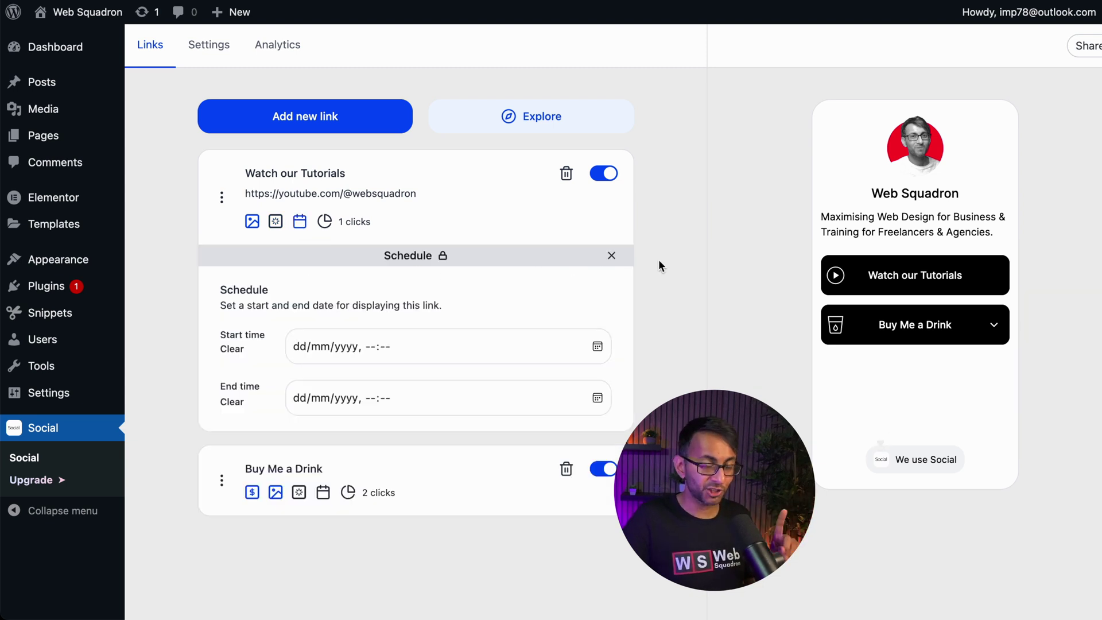
click(612, 256)
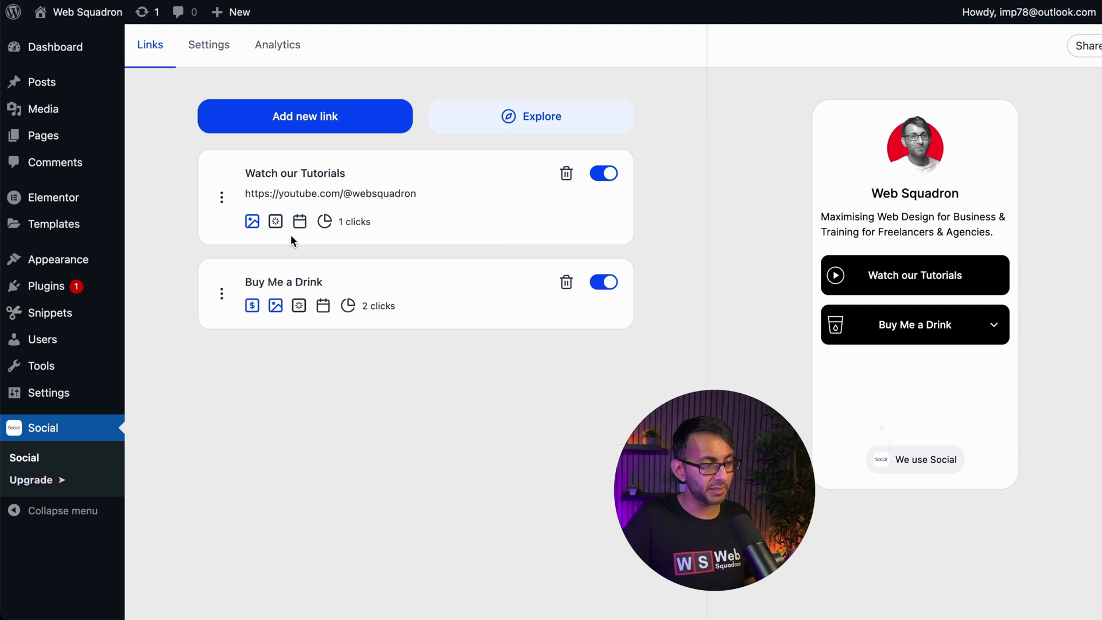
click(325, 222)
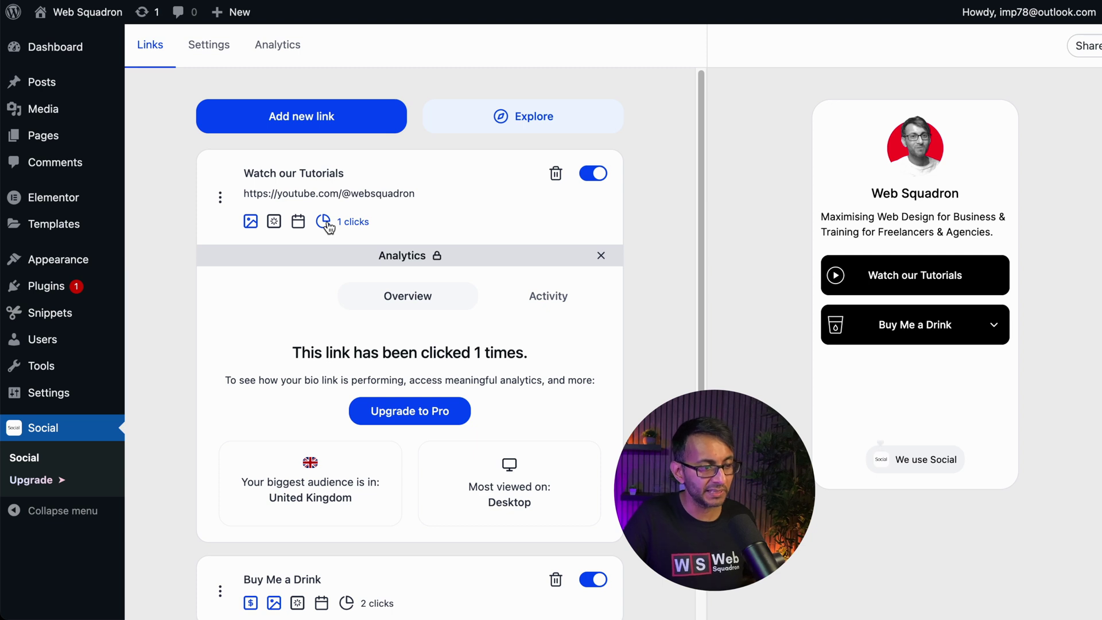
click(601, 256)
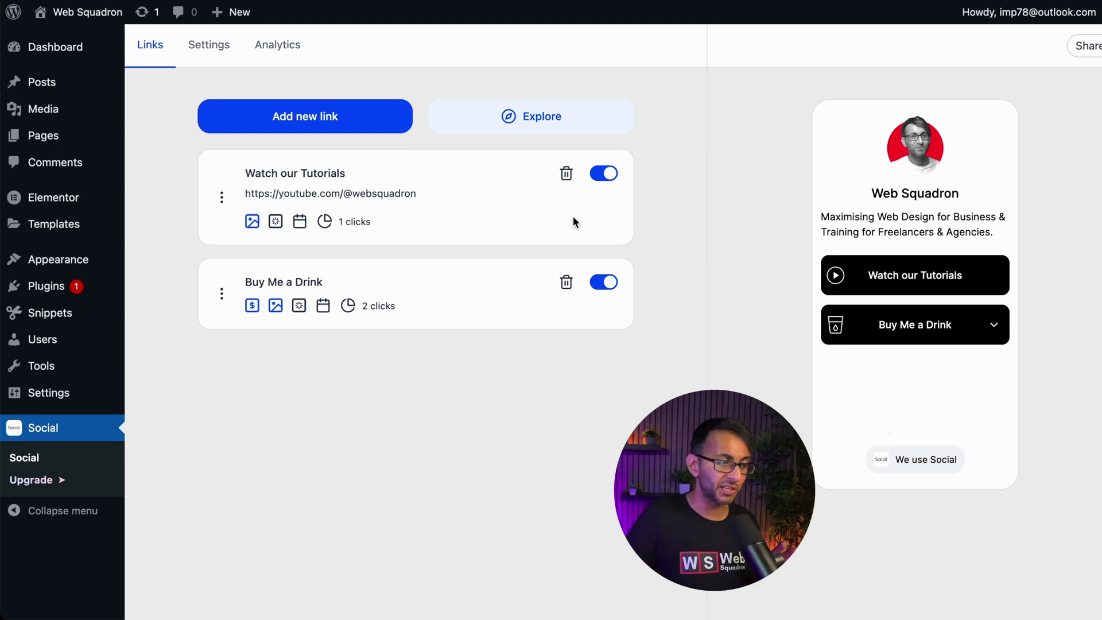
click(252, 307)
scroll(436, 439, down, 2)
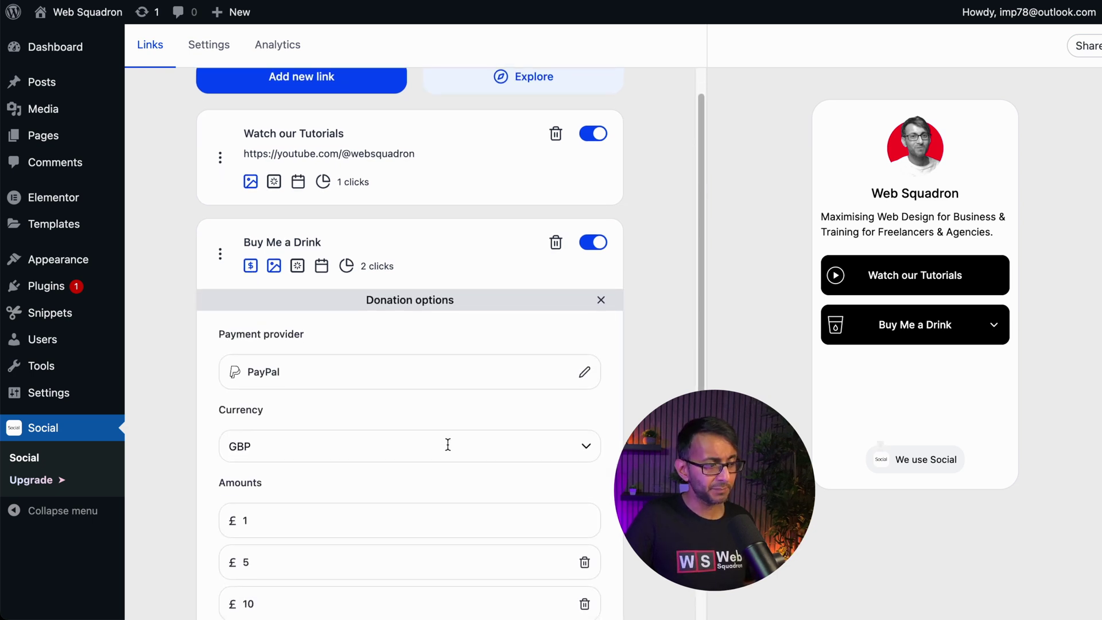
scroll(448, 445, down, 2)
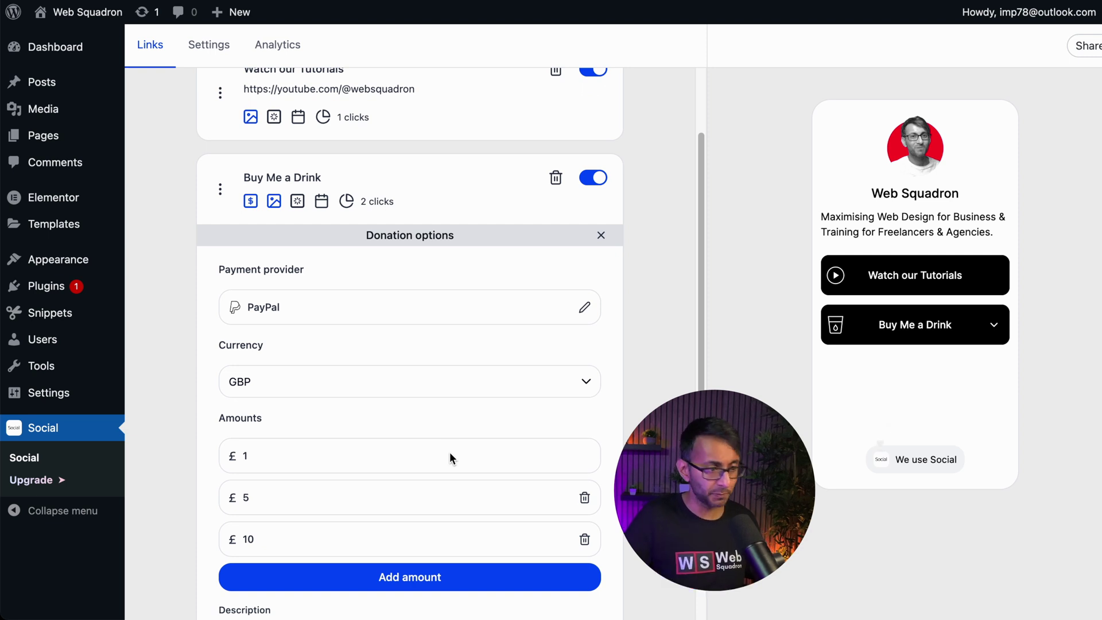
scroll(448, 451, down, 4)
scroll(449, 452, down, 1)
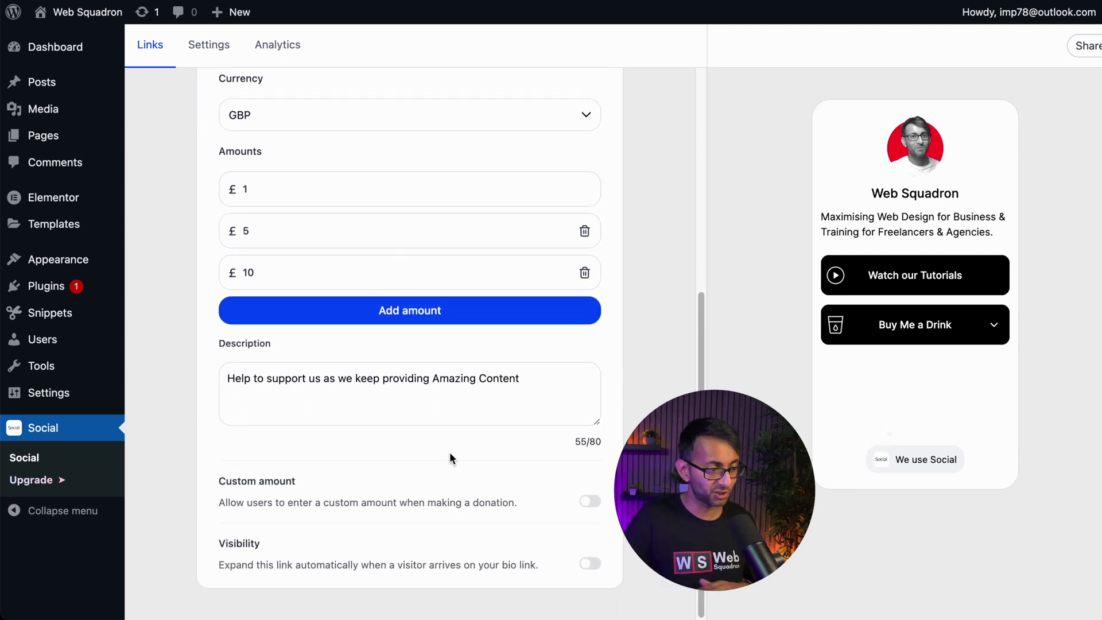
scroll(449, 452, up, 7)
scroll(450, 452, down, 1)
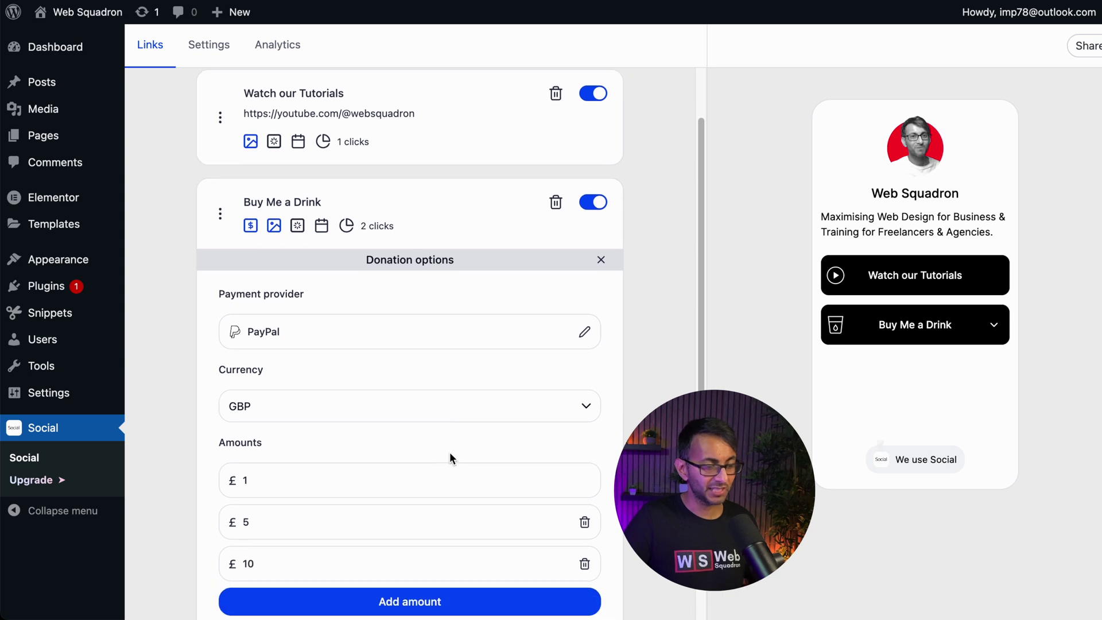
scroll(449, 452, down, 1)
scroll(449, 453, down, 2)
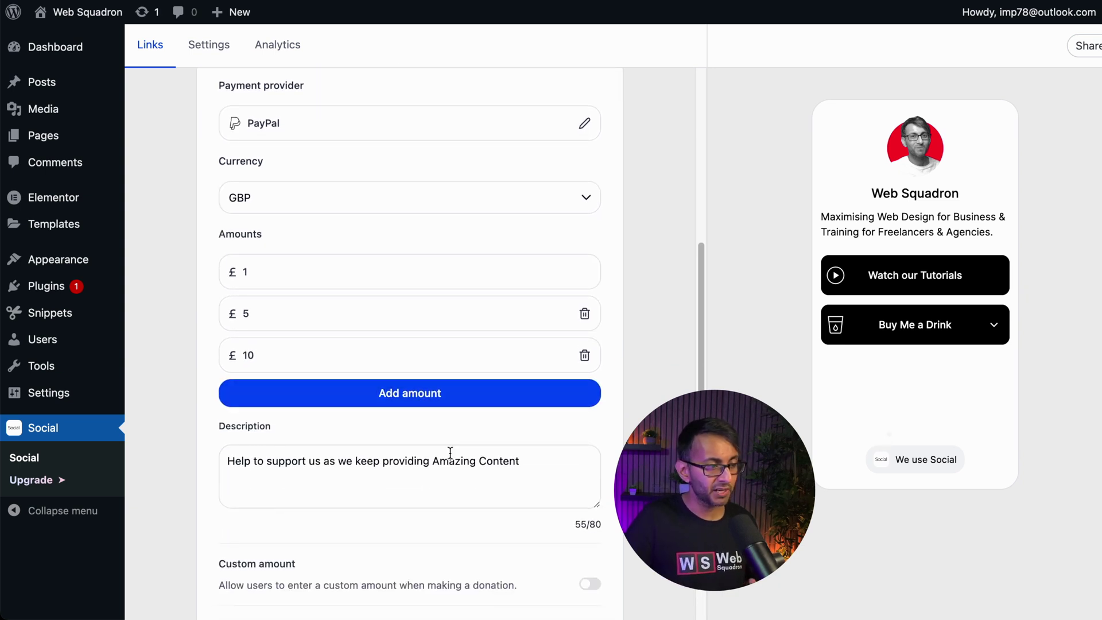
click(584, 197)
click(640, 197)
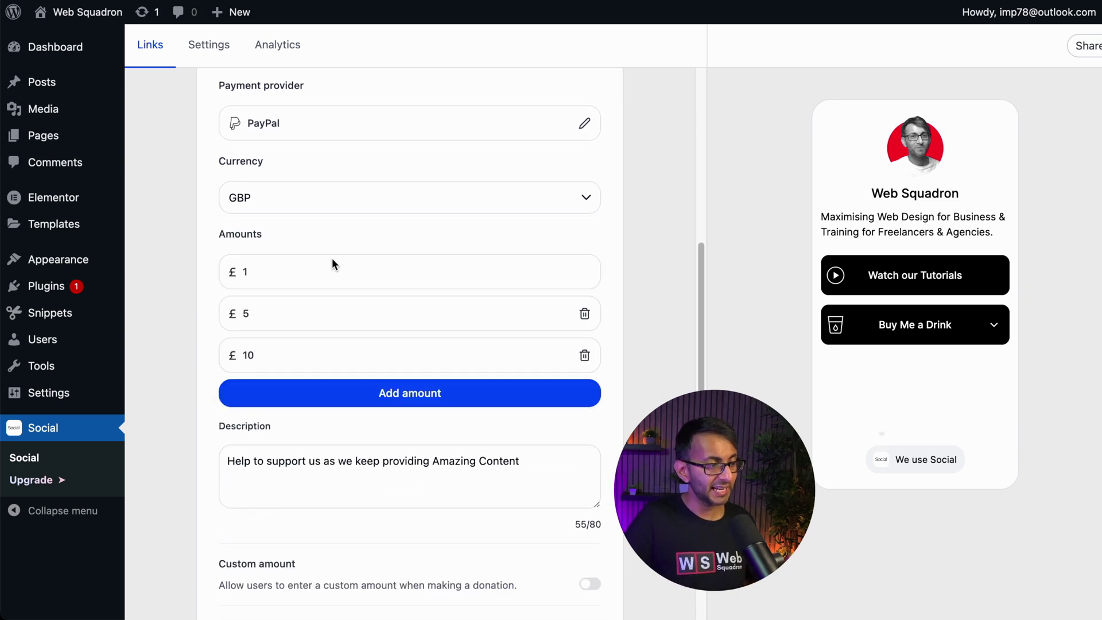
click(294, 273)
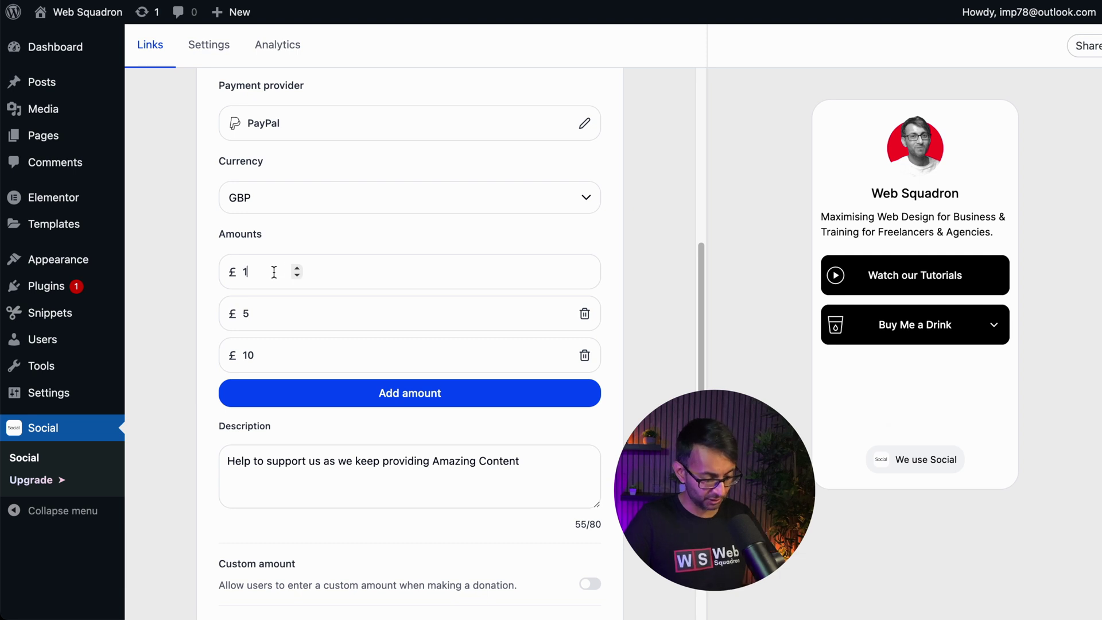
text(0000)
key(BackSpace)
key(BackSpace)
key(BackSpace)
key(BackSpace)
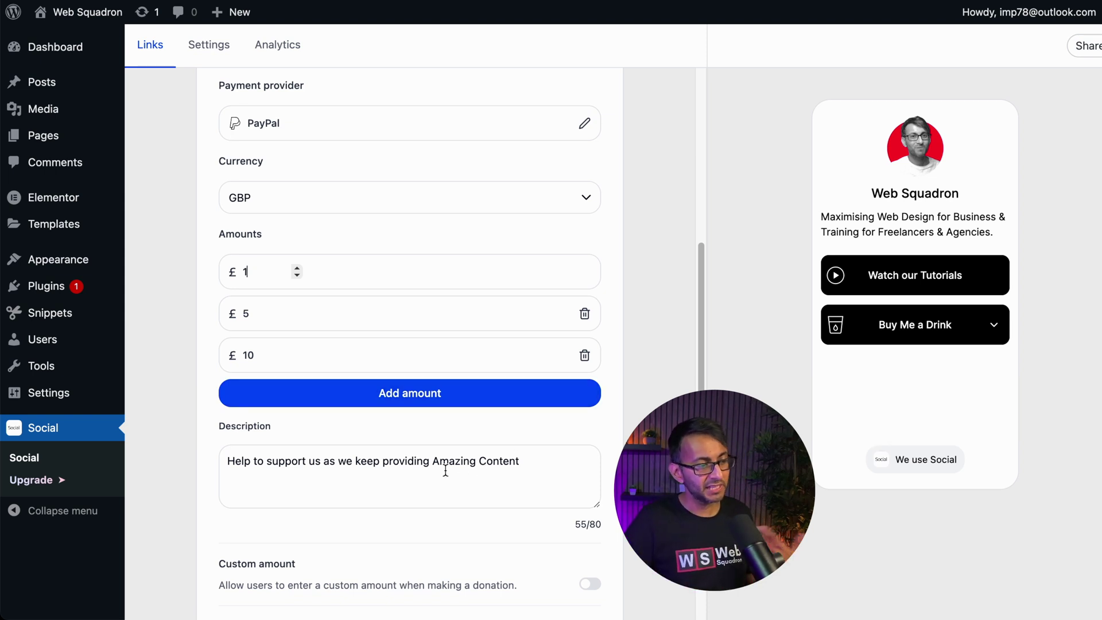
scroll(524, 492, down, 1)
scroll(494, 454, up, 2)
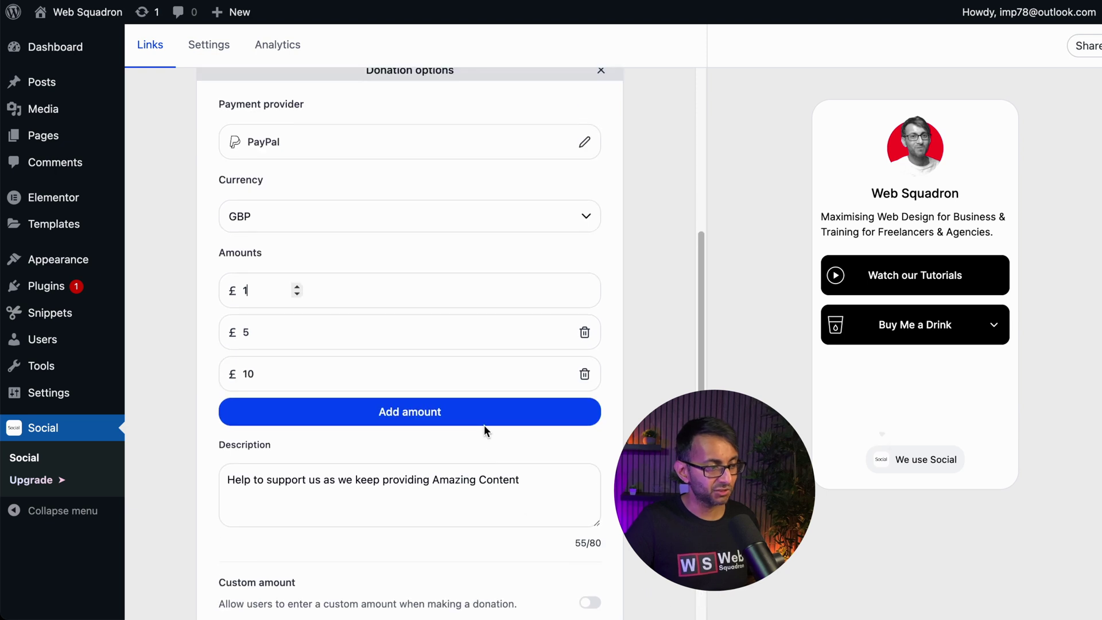
scroll(483, 431, up, 5)
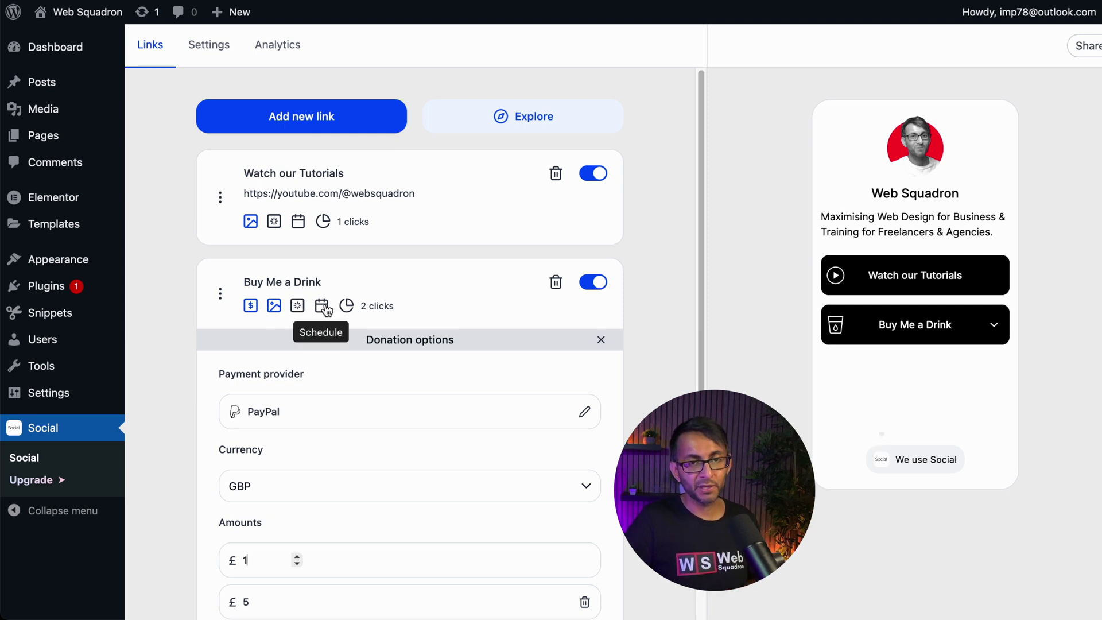
click(601, 341)
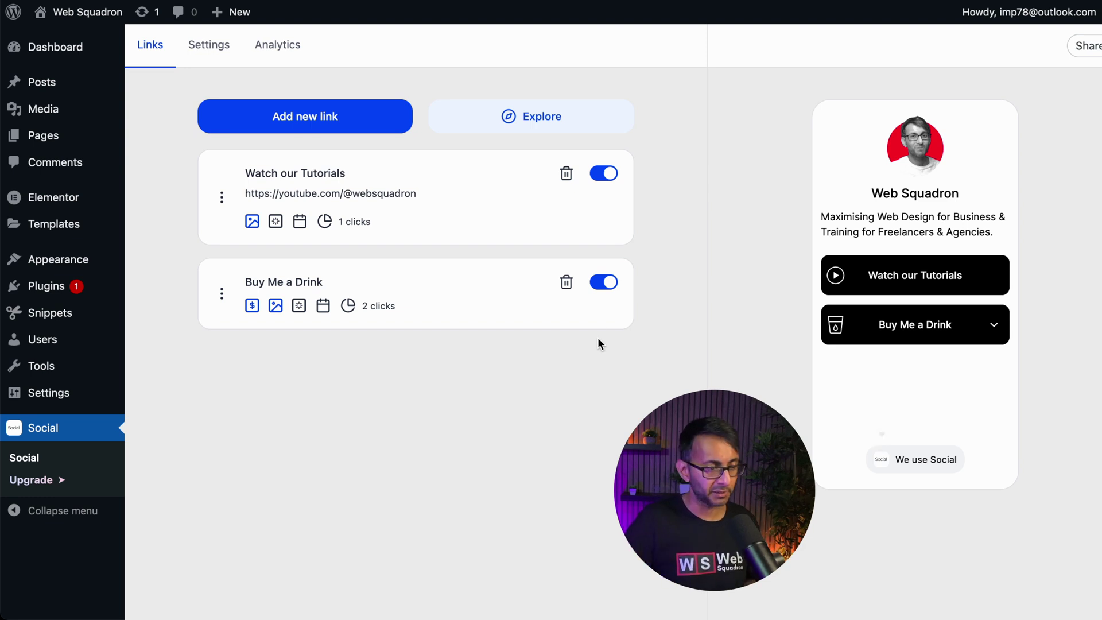
Add a 'Join our FB Group' link with its Facebook group URL and a people icon found by searching 'group'.
click(329, 116)
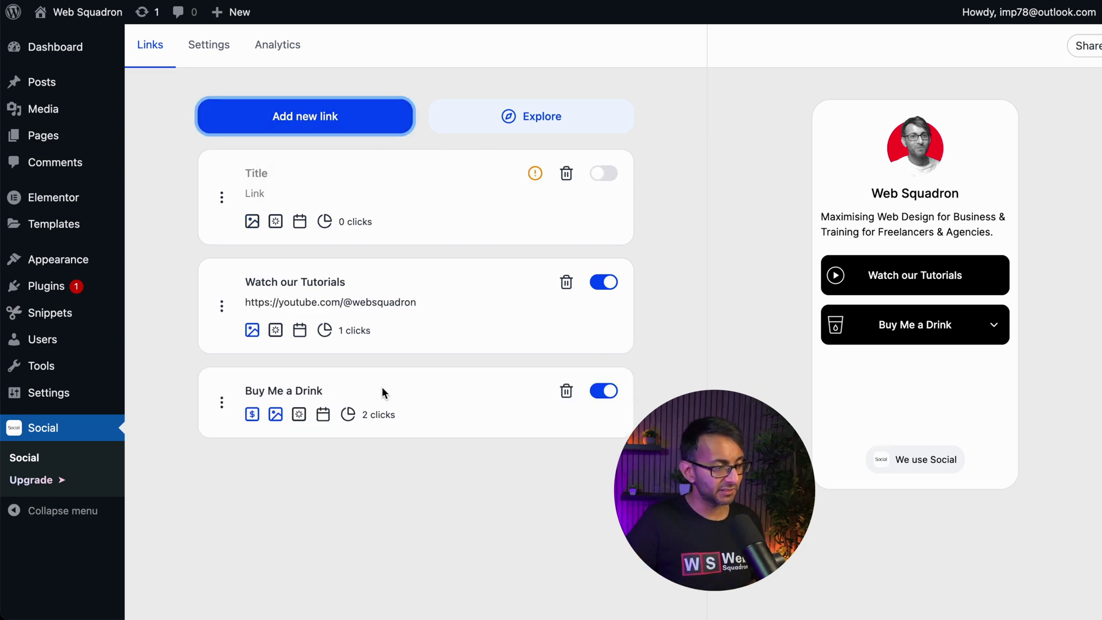
click(257, 174)
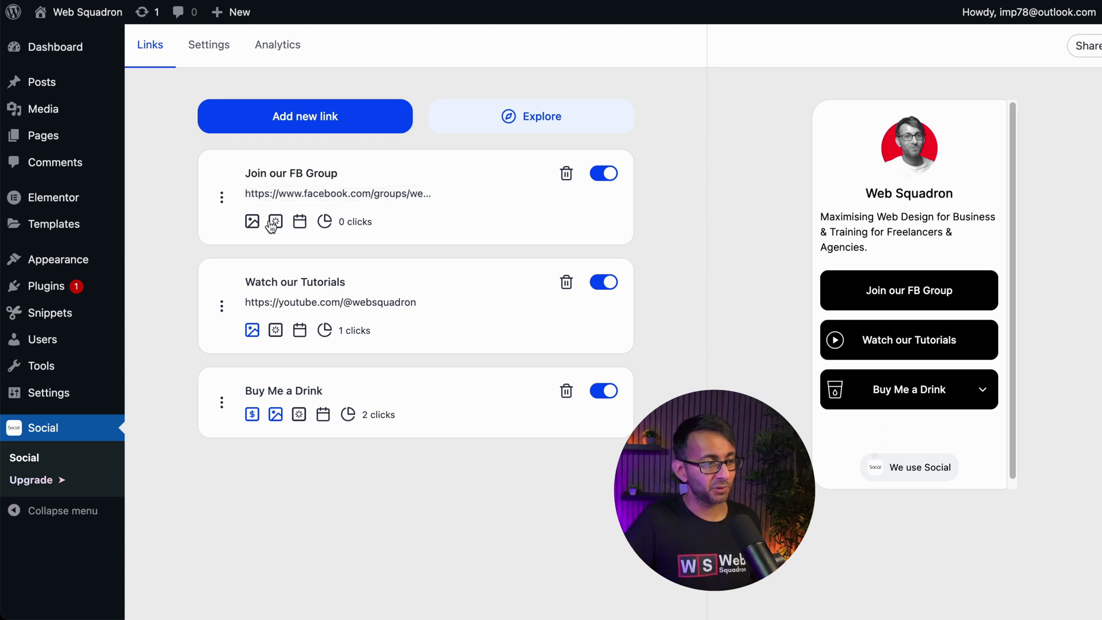
click(252, 221)
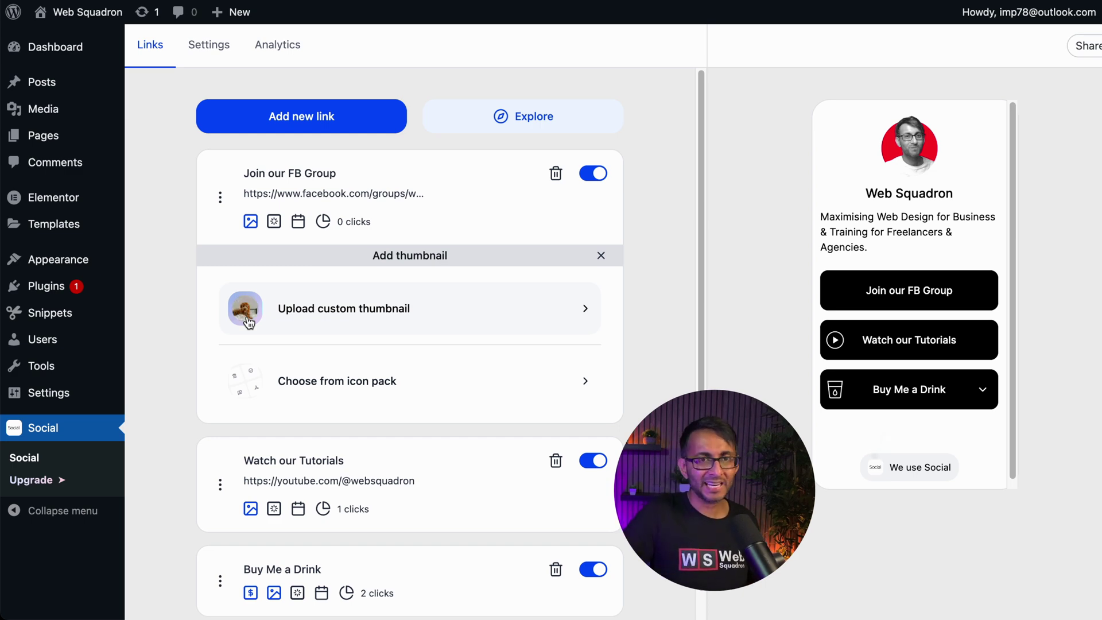
click(290, 383)
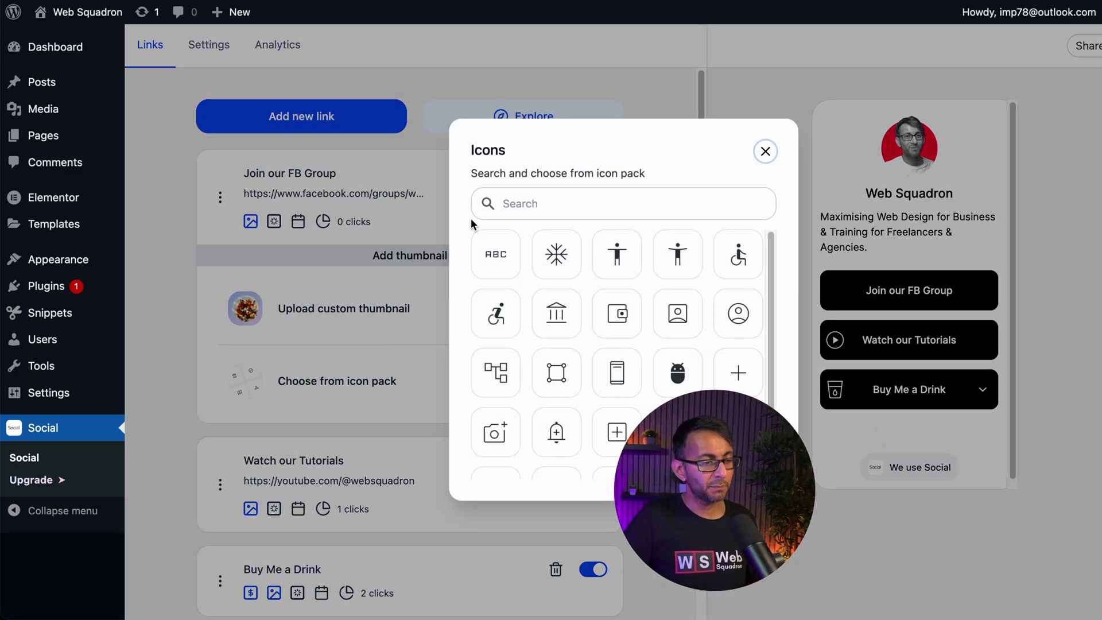
click(523, 208)
text(face)
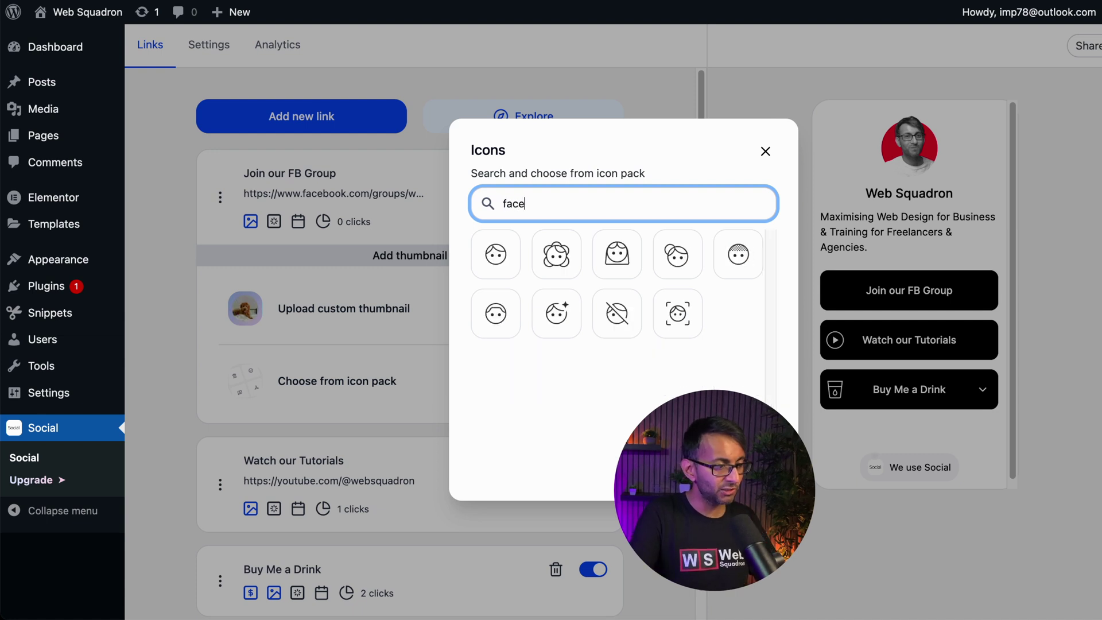
key(BackSpace)
key(BackSpace)
key(BackSpace)
key(BackSpace)
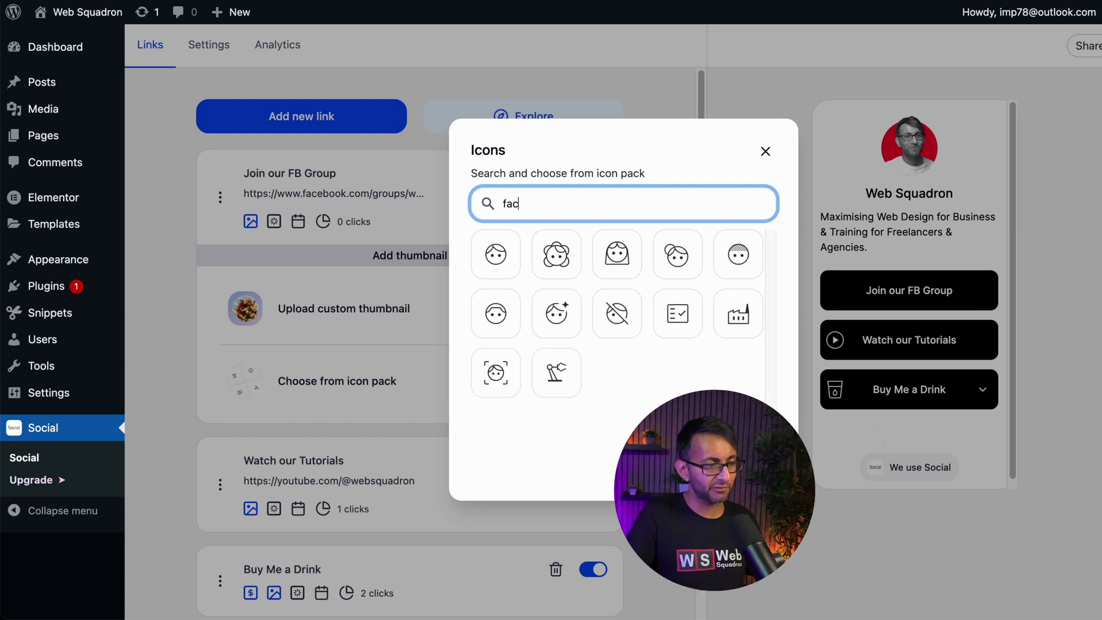
text(group)
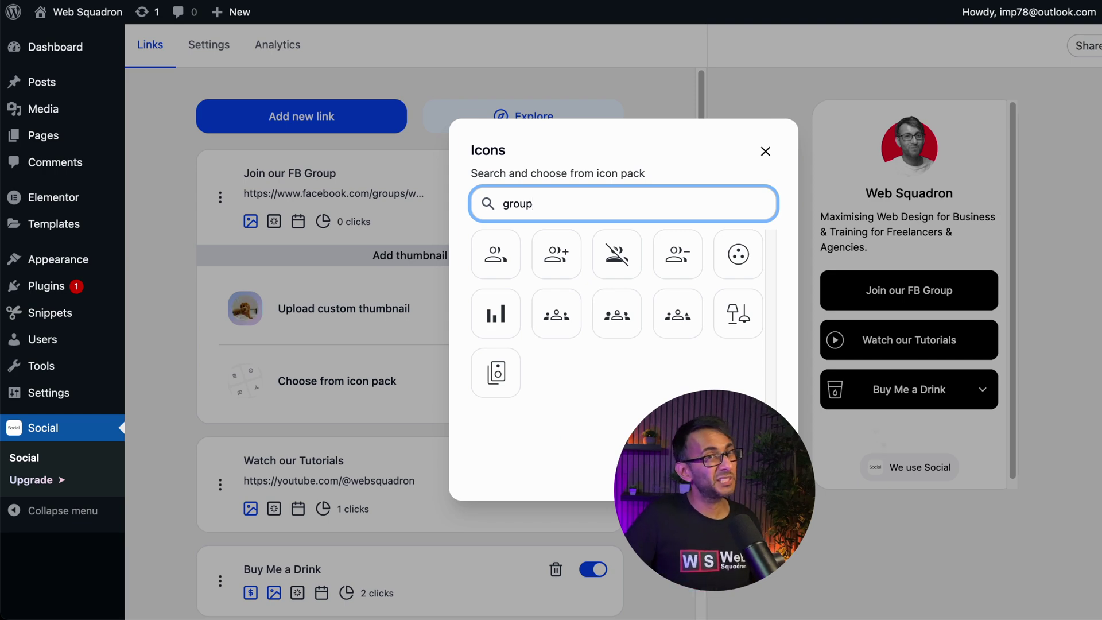
click(496, 254)
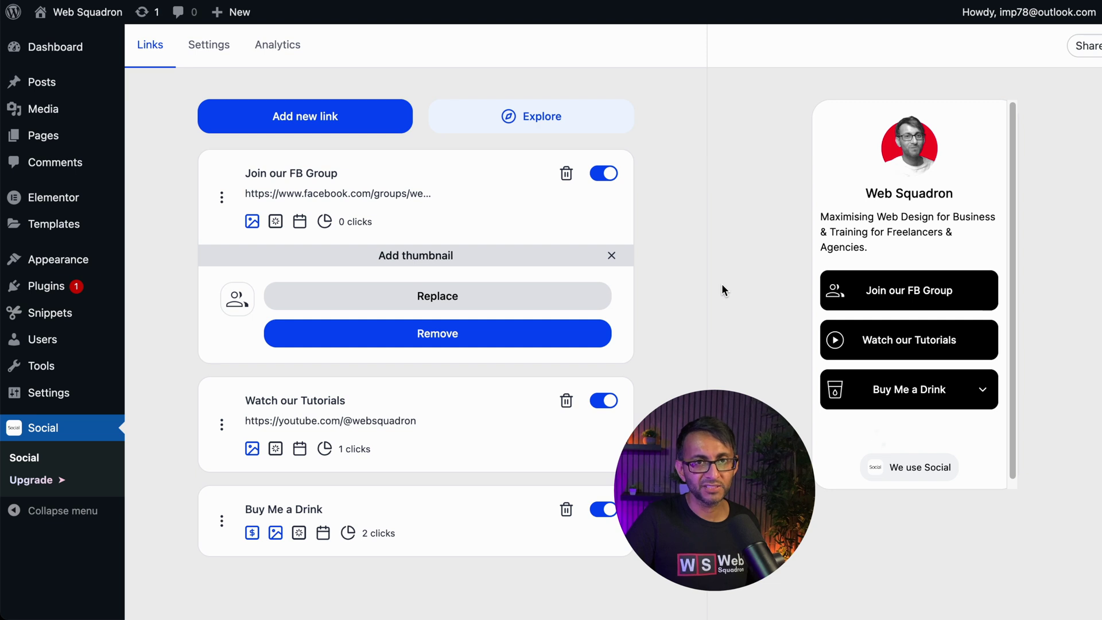
click(612, 256)
Move the Join our FB Group link between the tutorials and drink links.
drag(220, 199, 220, 390)
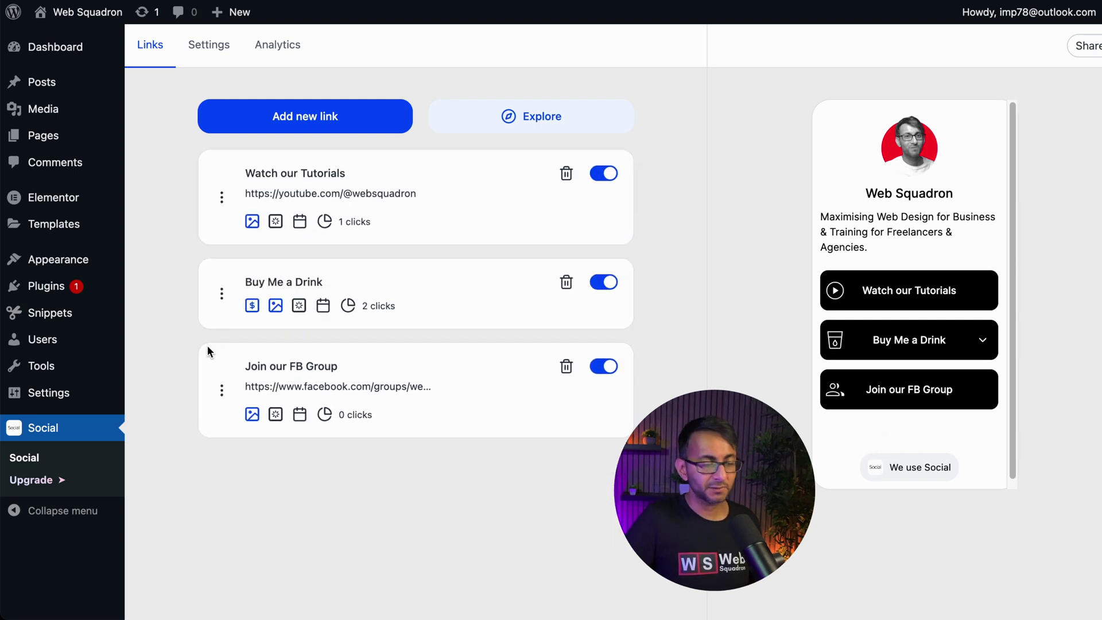
click(335, 124)
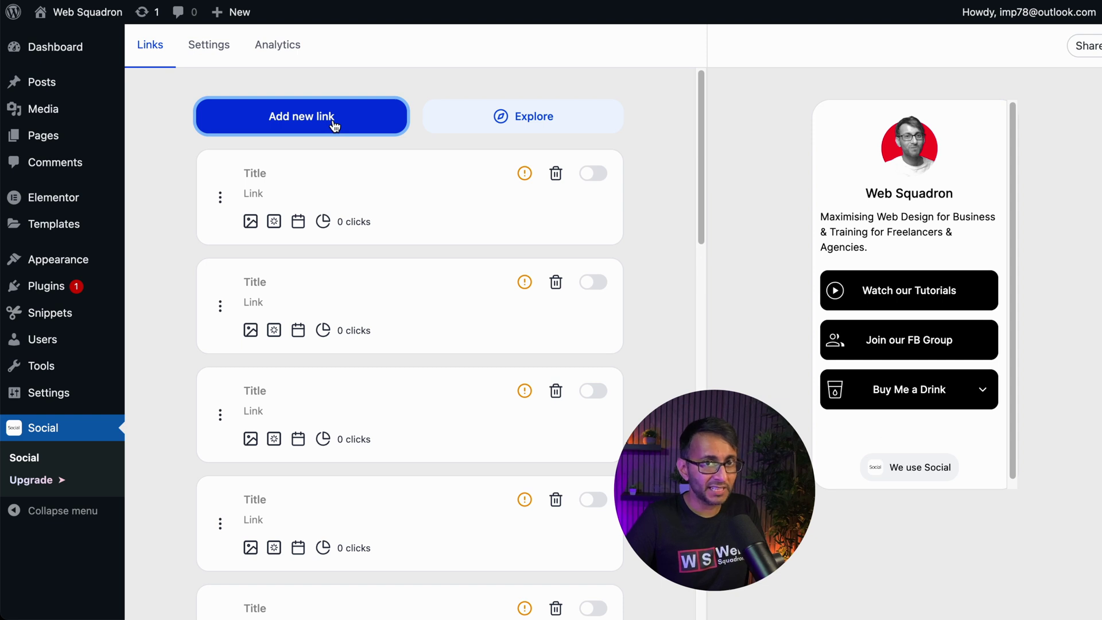
click(212, 47)
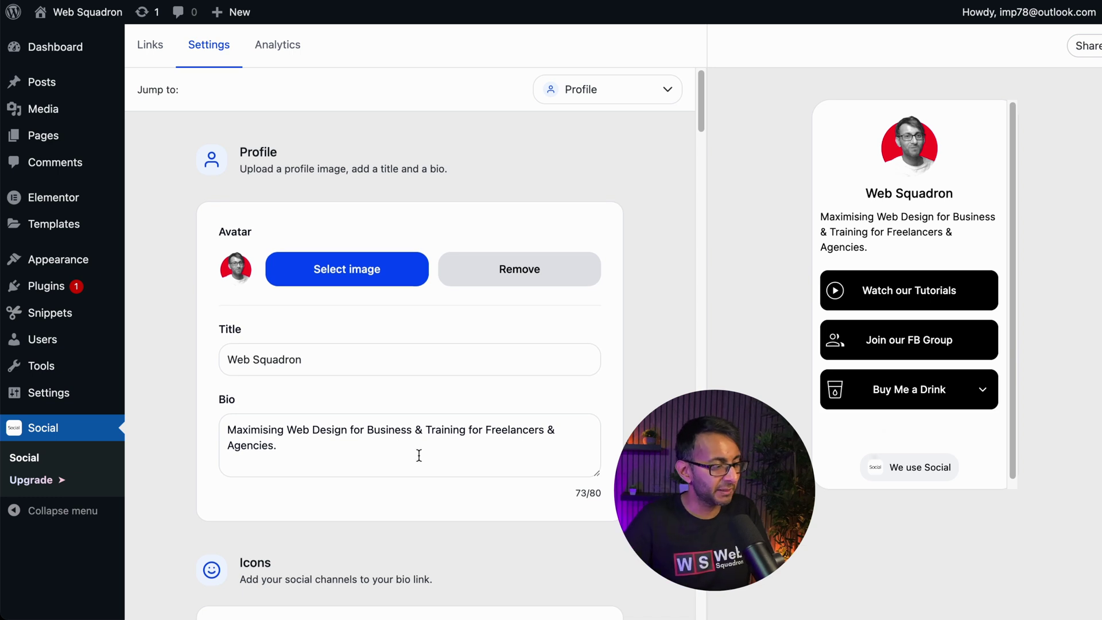
Scroll the bio page settings down to the Footer section and start a new footer link.
scroll(419, 457, down, 3)
scroll(424, 464, down, 4)
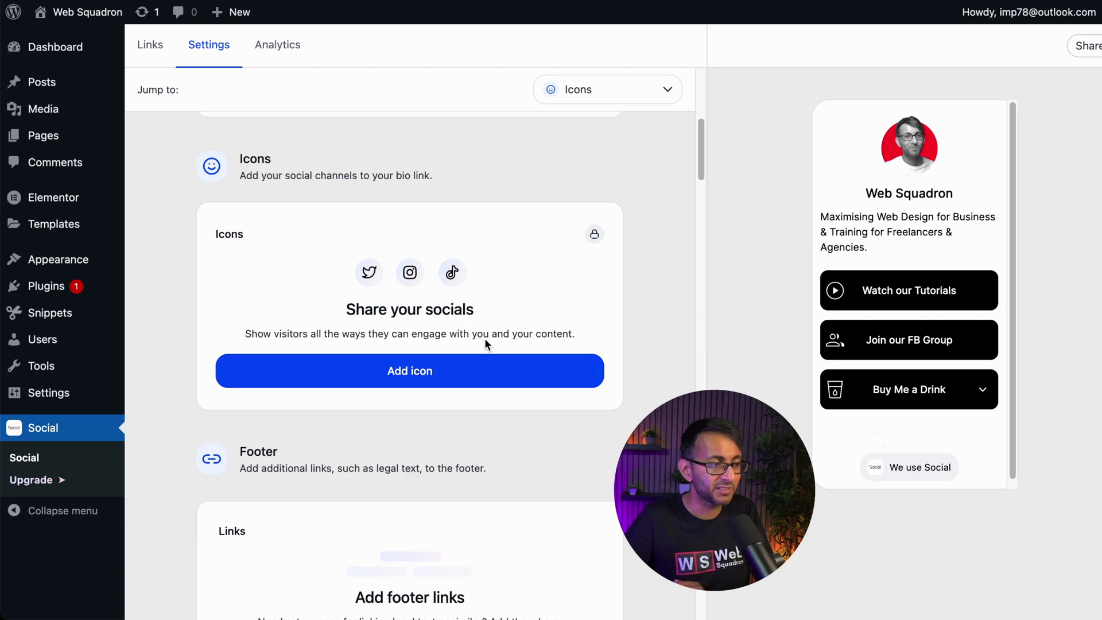
scroll(492, 408, down, 5)
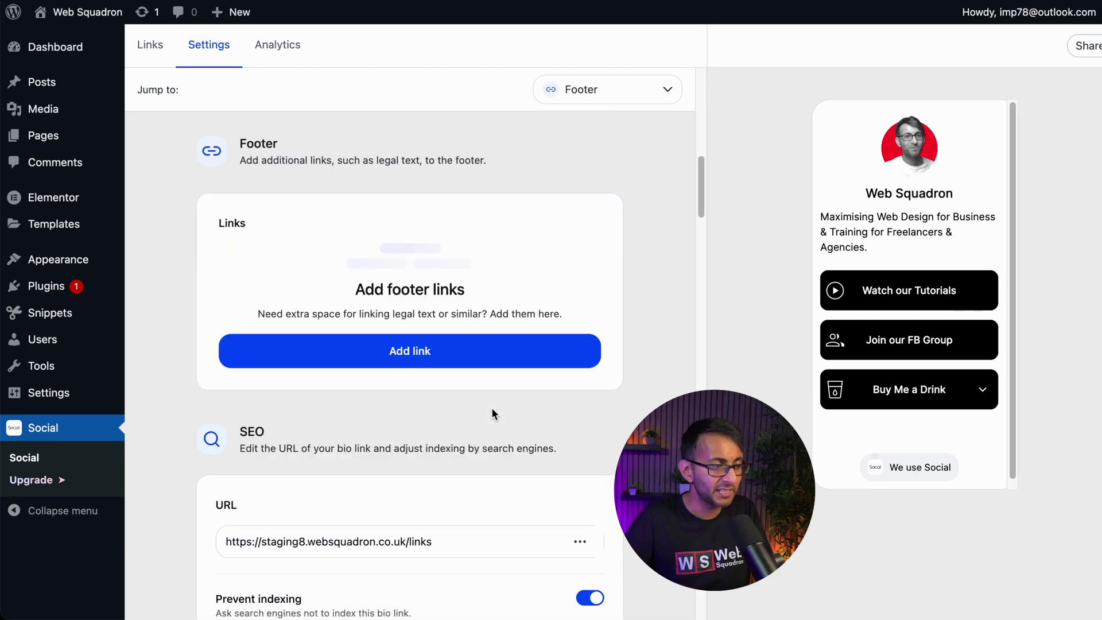
scroll(491, 408, up, 1)
scroll(492, 412, down, 3)
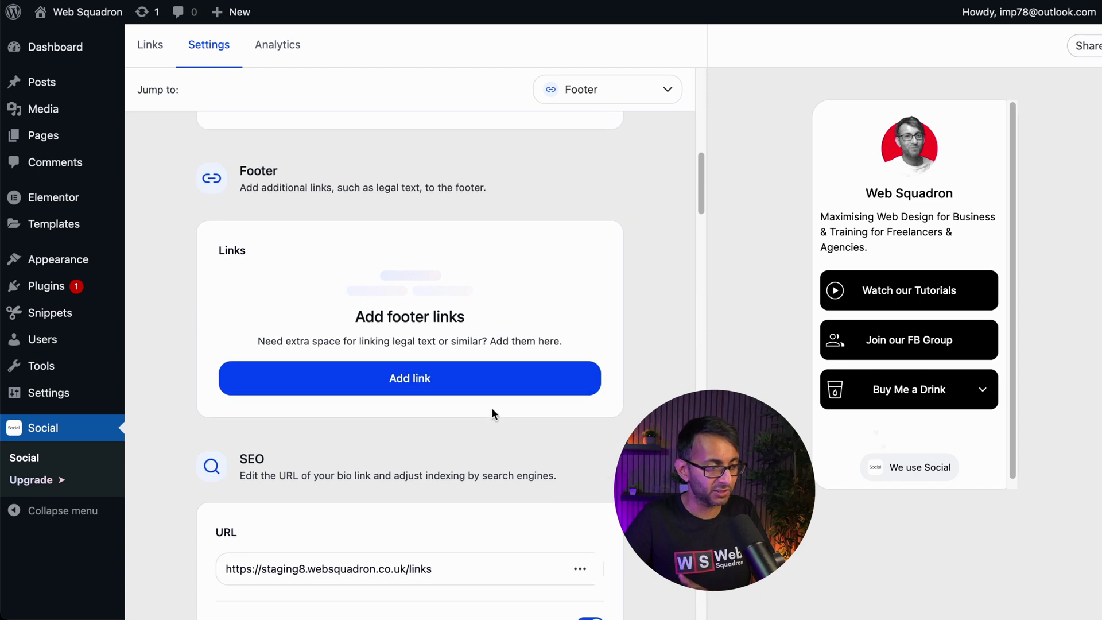
click(476, 377)
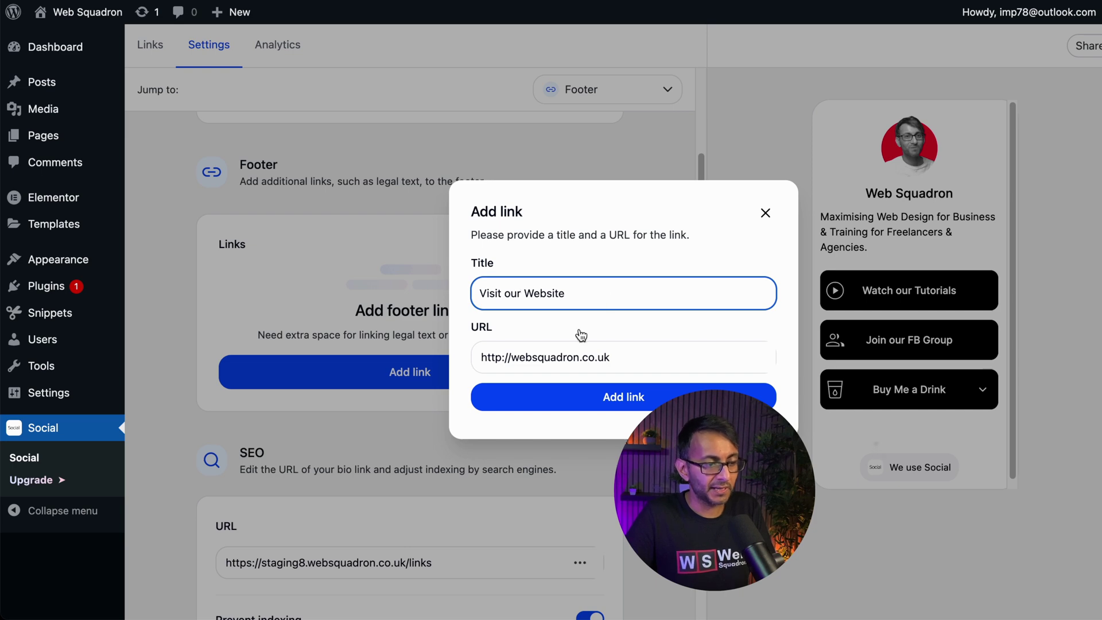
click(633, 407)
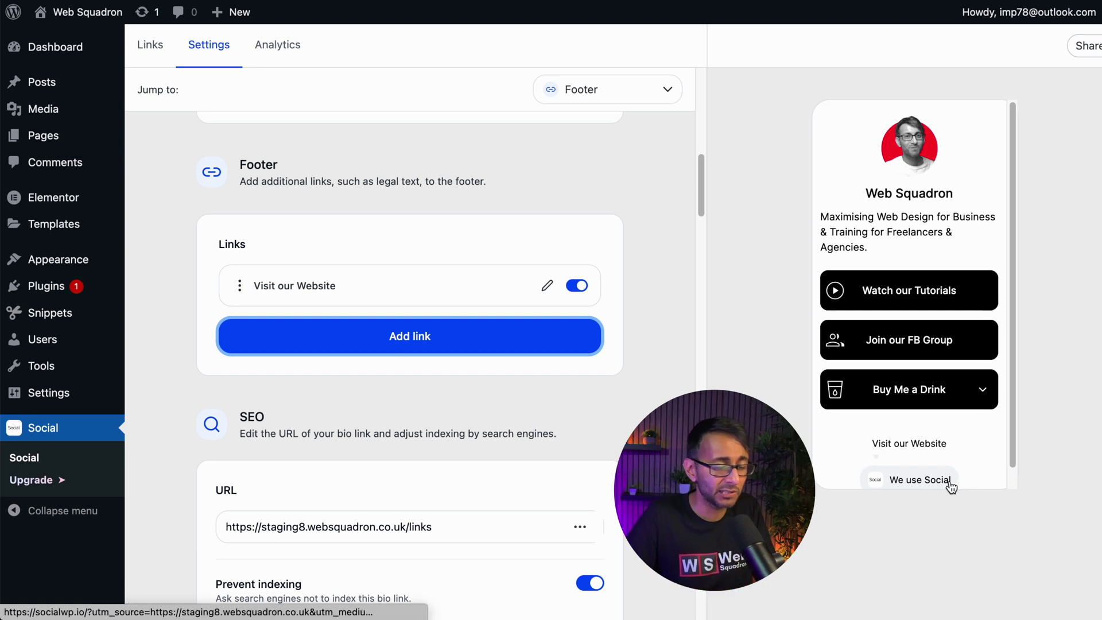
scroll(1012, 424, down, 2)
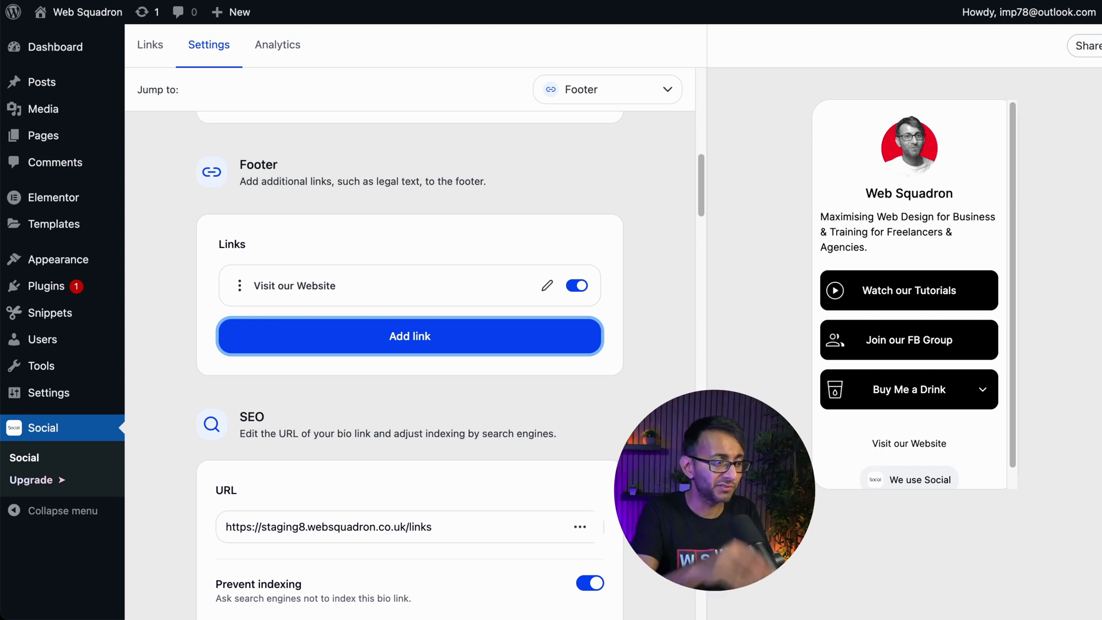
drag(700, 201, 701, 223)
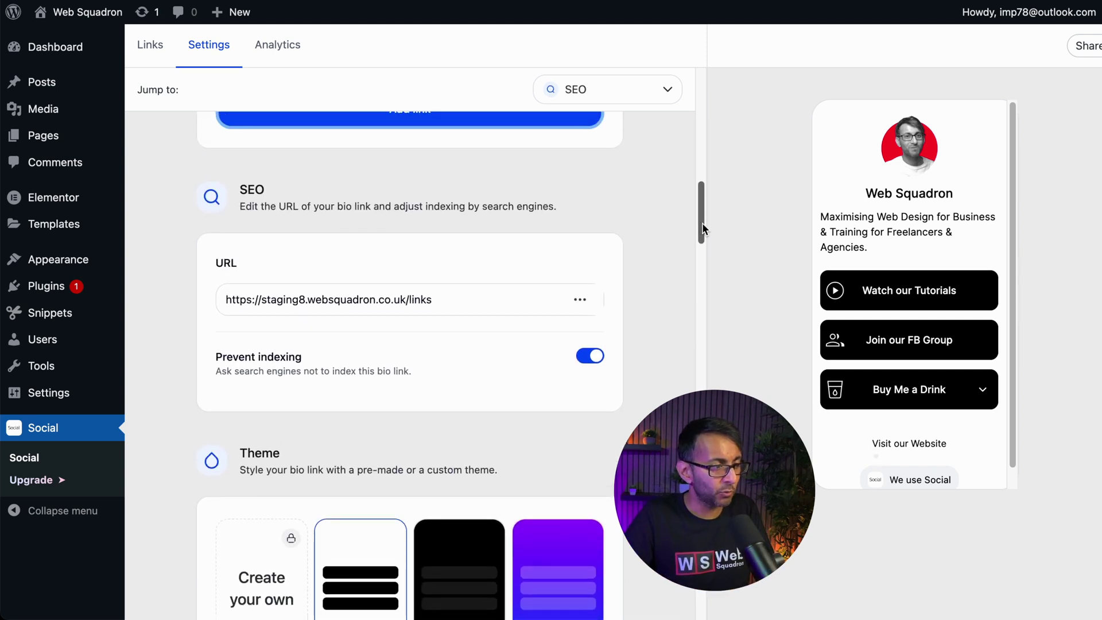
double_click(425, 301)
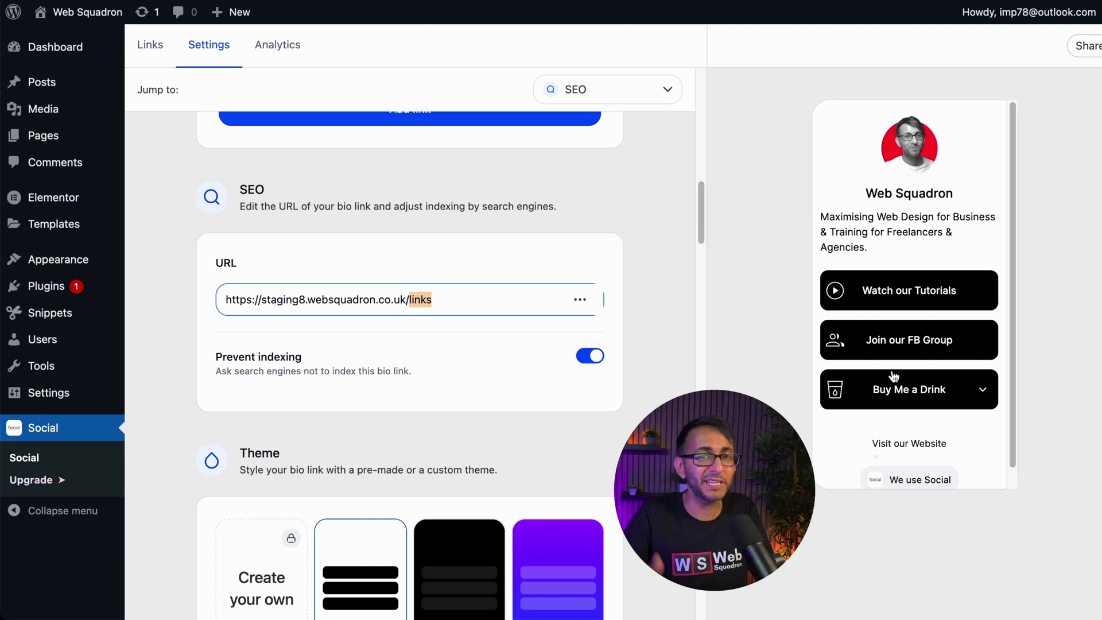
scroll(567, 443, down, 7)
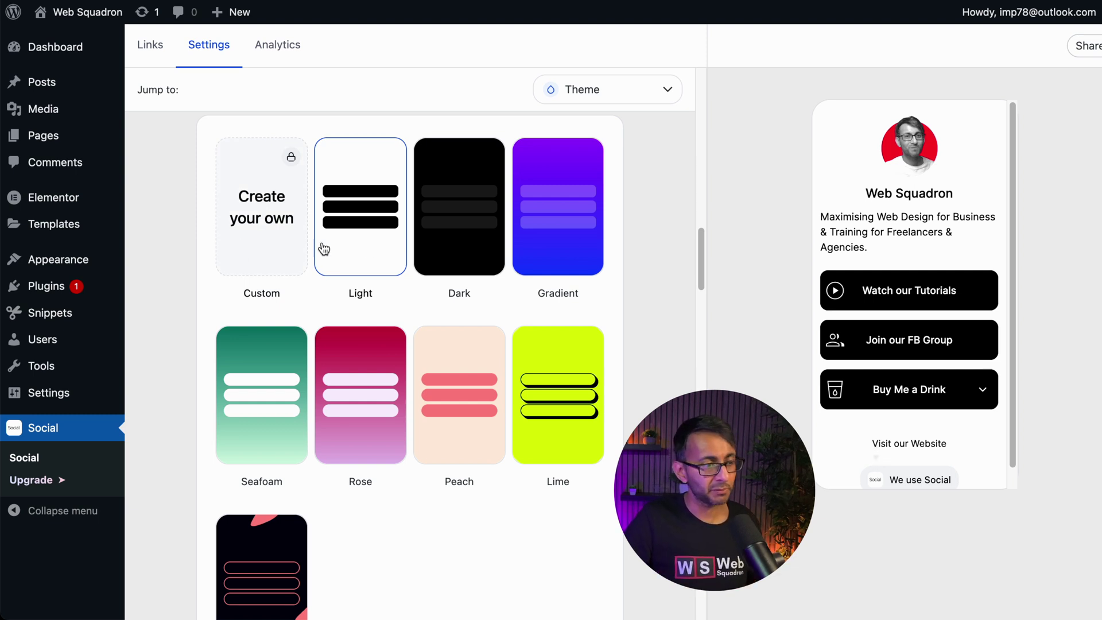
Preview the Dark, Gradient, Lime, Peach, Rose and Seafoam themes, then reapply the Light theme.
click(451, 224)
click(524, 264)
click(561, 417)
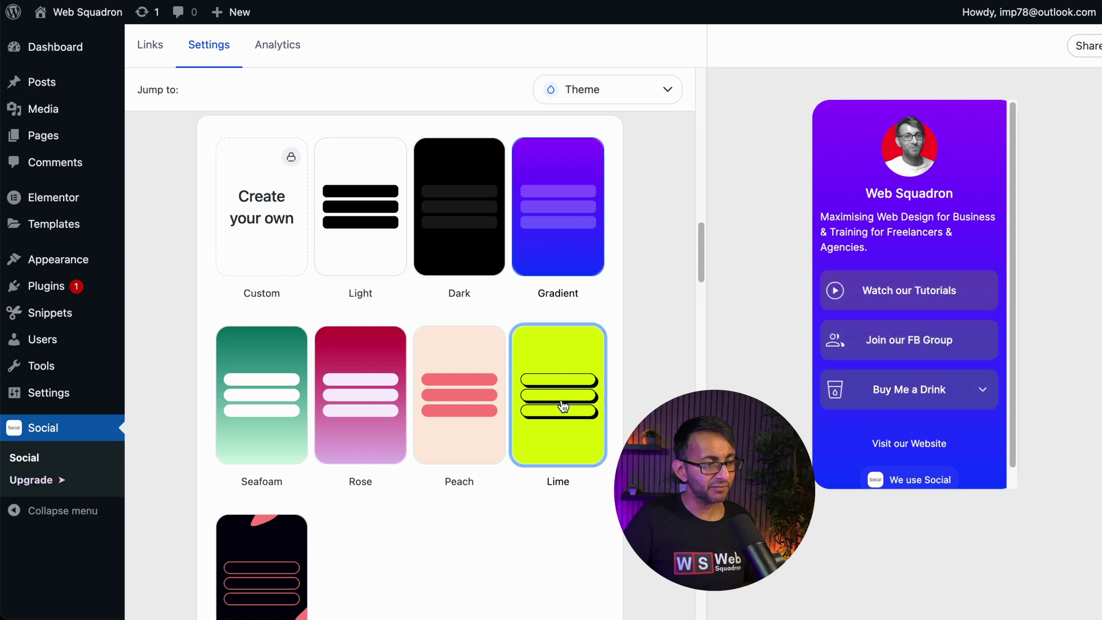
click(457, 419)
click(383, 419)
click(246, 413)
click(262, 565)
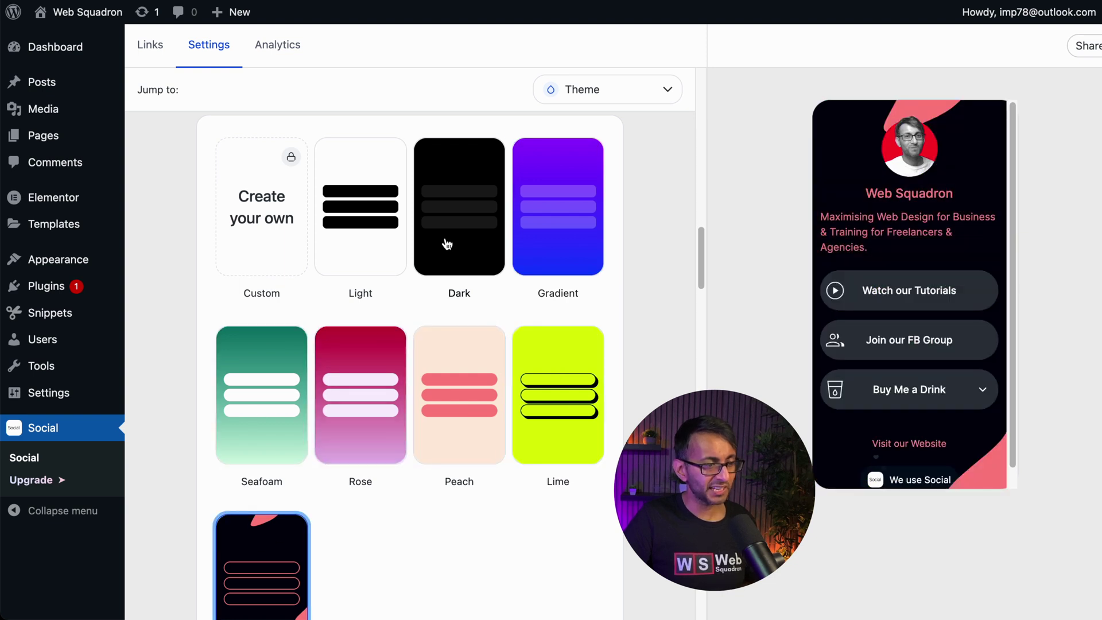
click(434, 245)
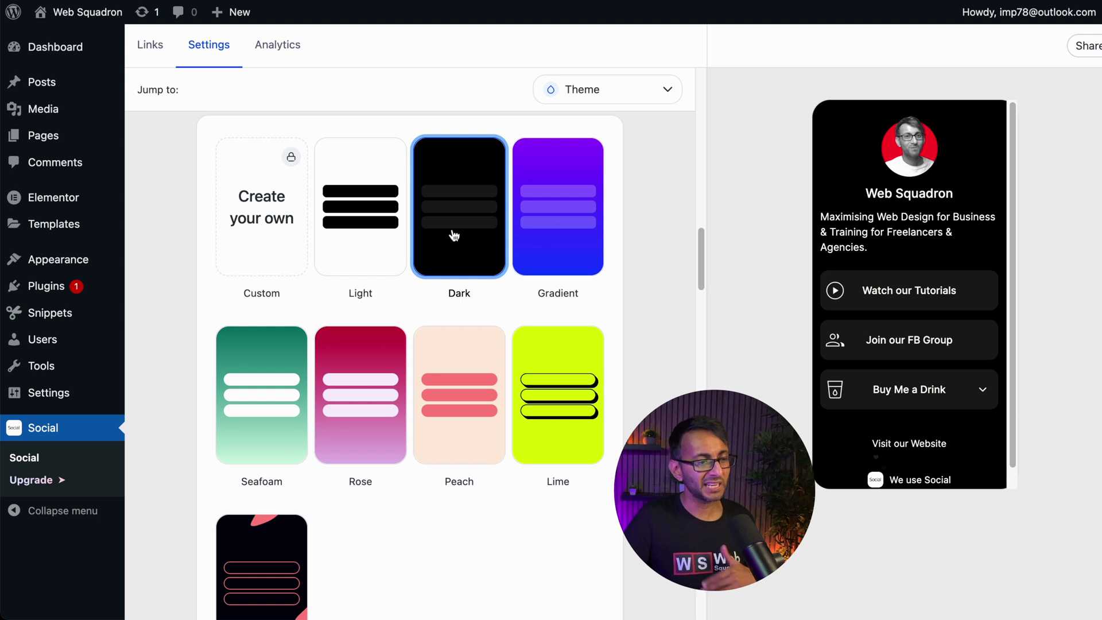
click(360, 246)
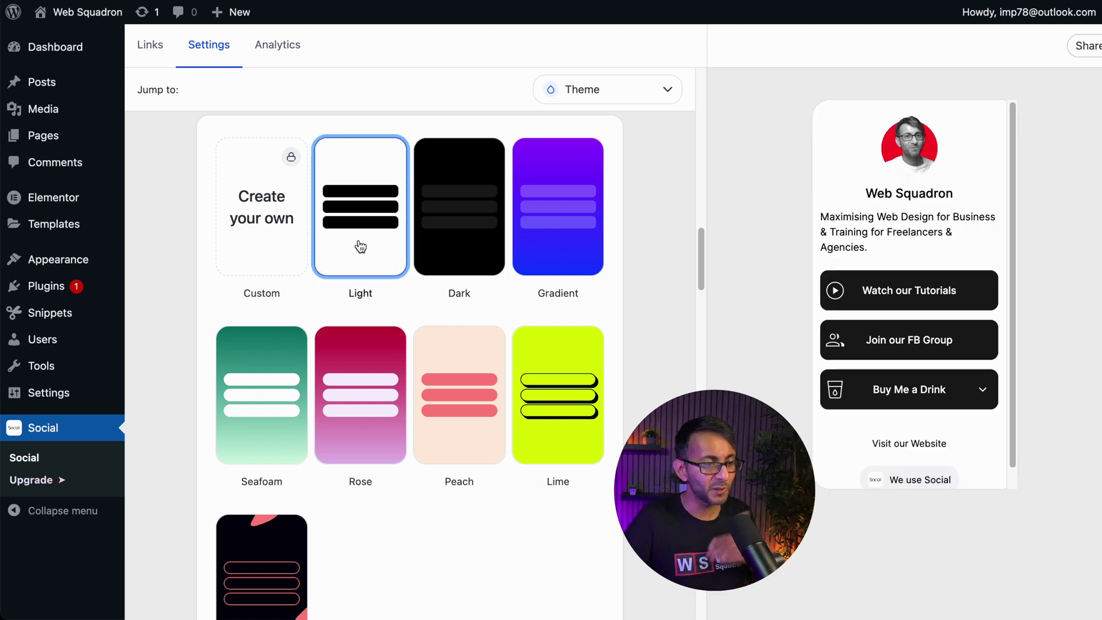
click(534, 240)
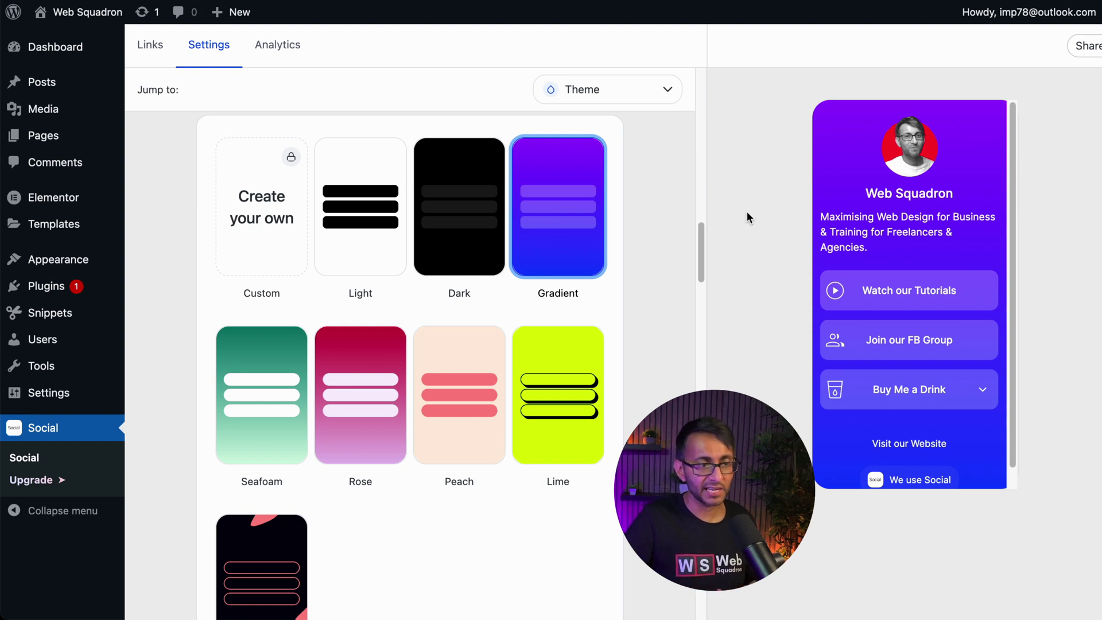
click(393, 234)
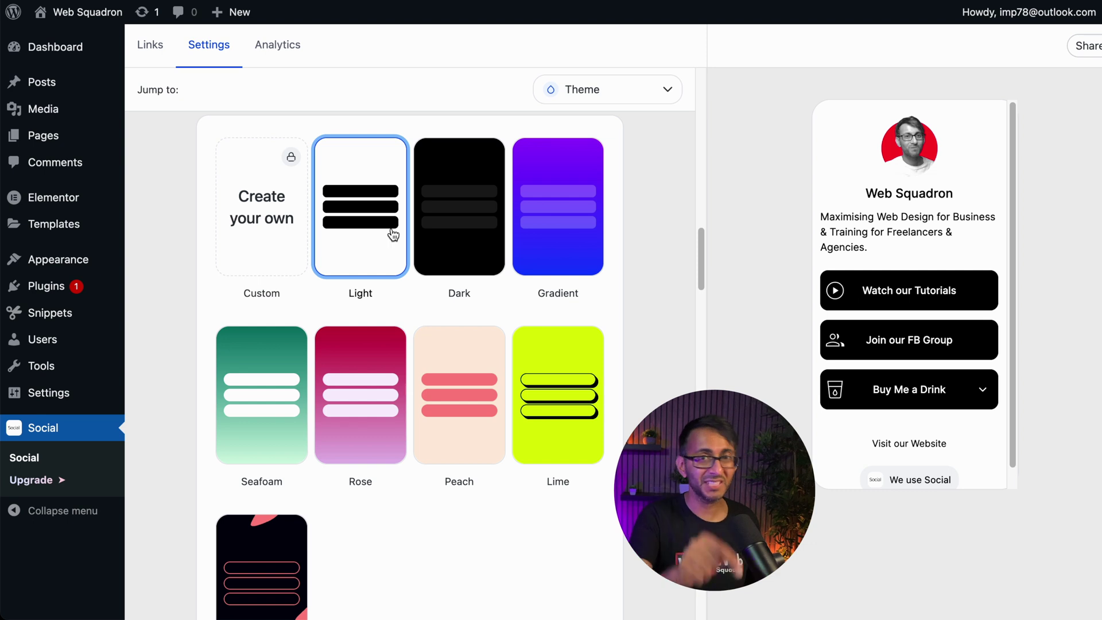
Try the Gradient background option and dismiss the Social Pro upgrade offer it triggers.
scroll(414, 321, down, 5)
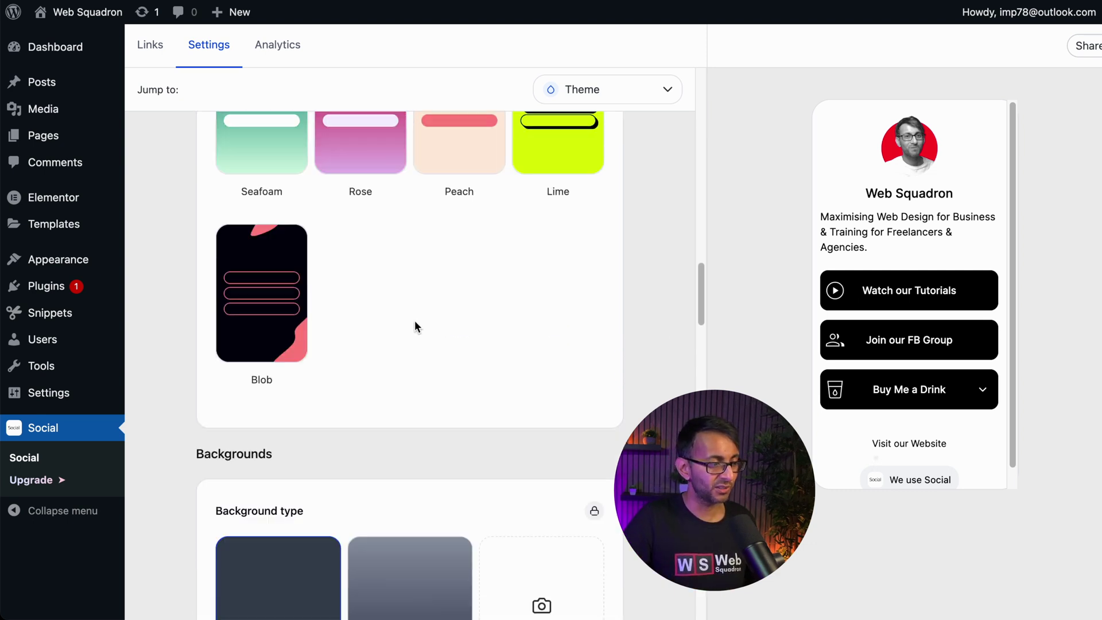
scroll(452, 414, down, 4)
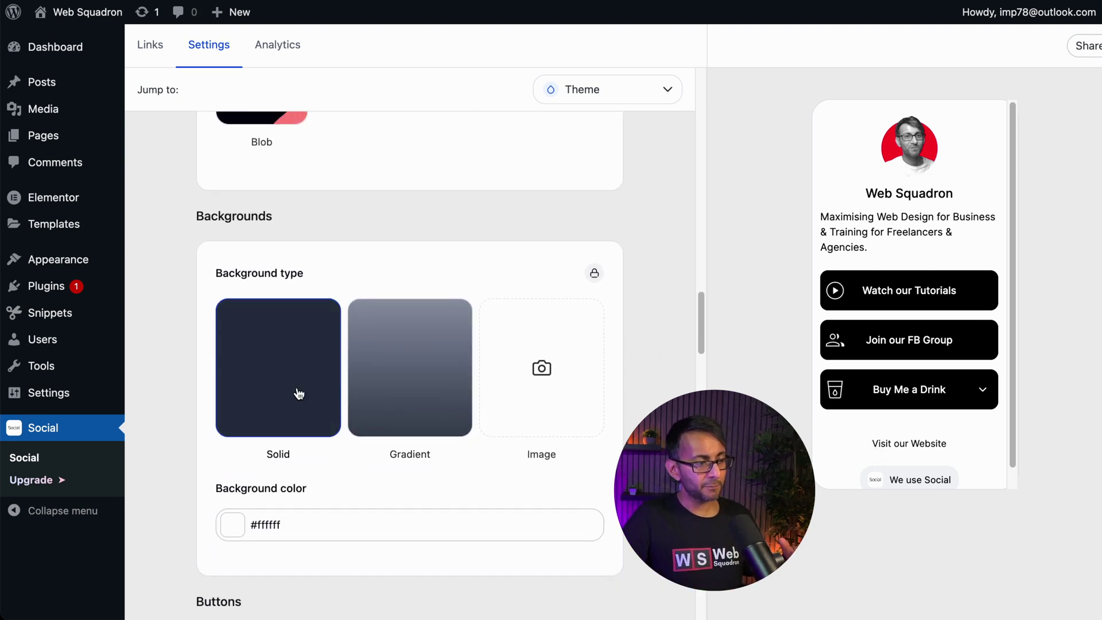
click(419, 385)
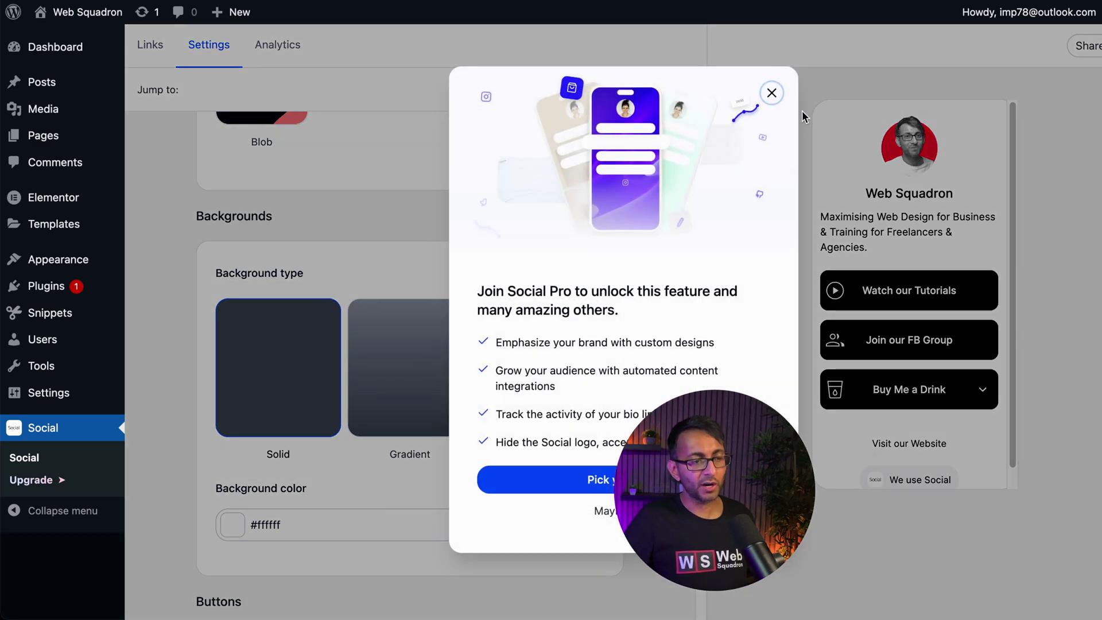
click(771, 93)
Scroll past the Buttons and Fonts settings and toggle Hide the Social badge.
scroll(601, 412, up, 6)
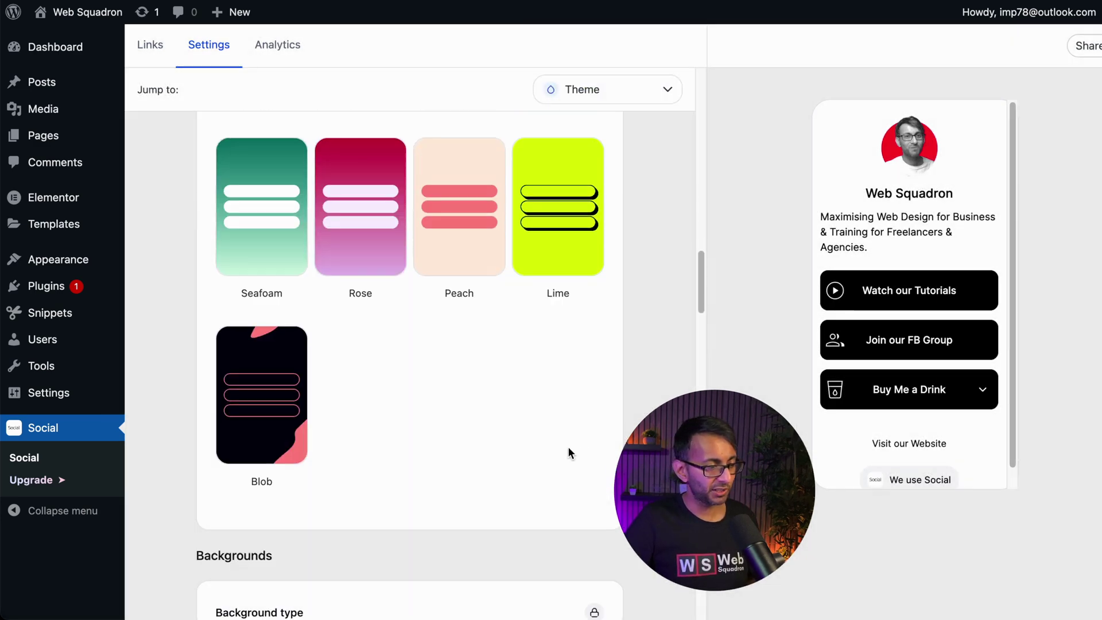
scroll(567, 446, down, 9)
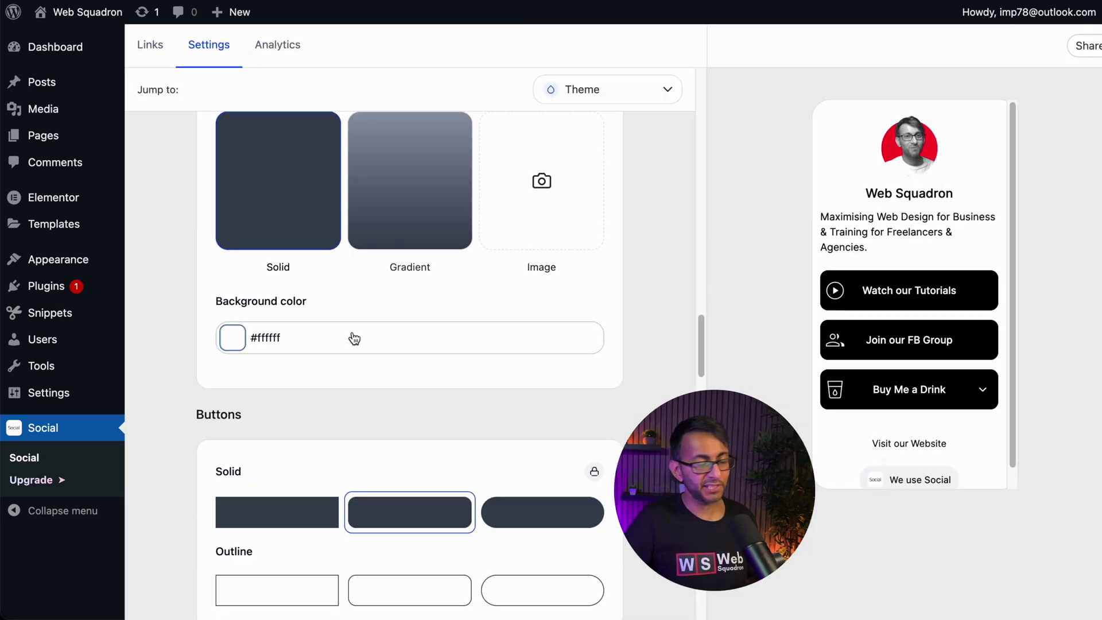
scroll(571, 295, down, 6)
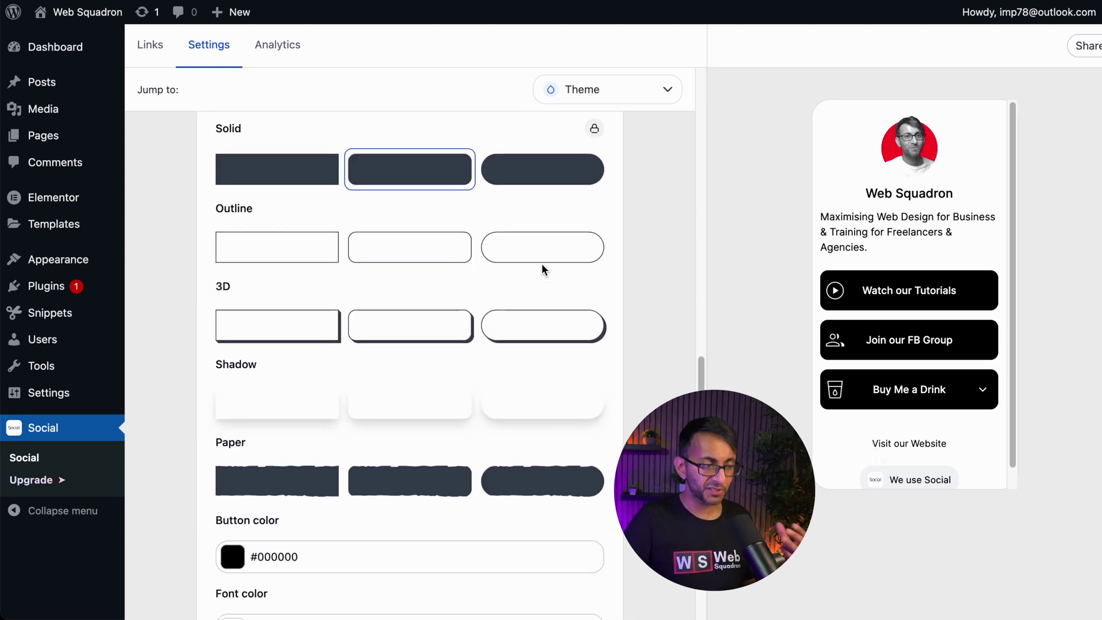
scroll(530, 303, down, 4)
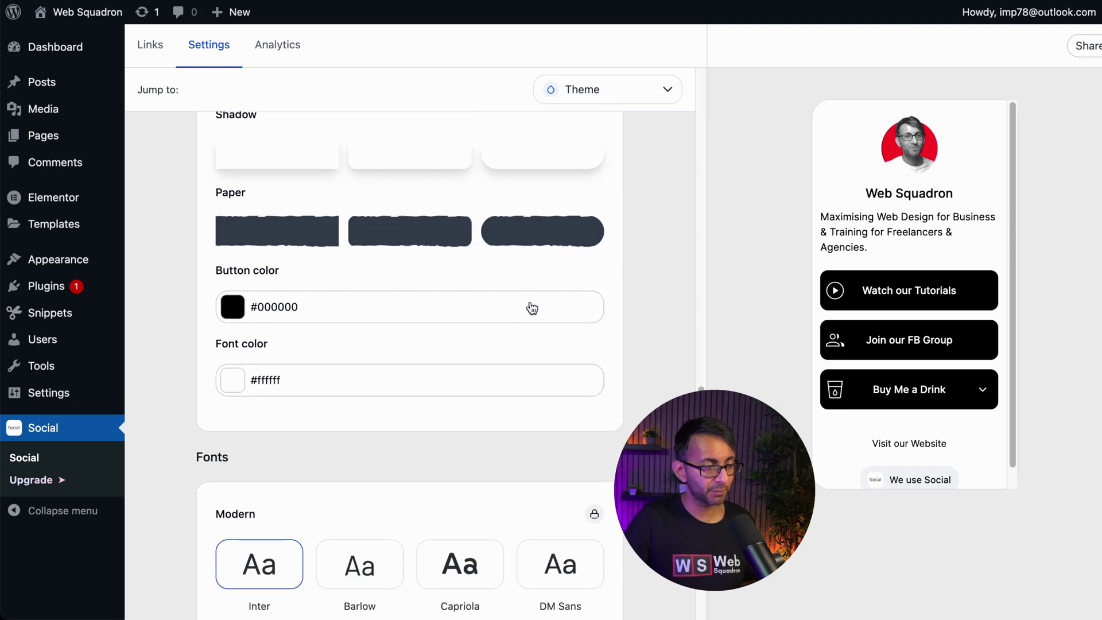
scroll(532, 308, up, 6)
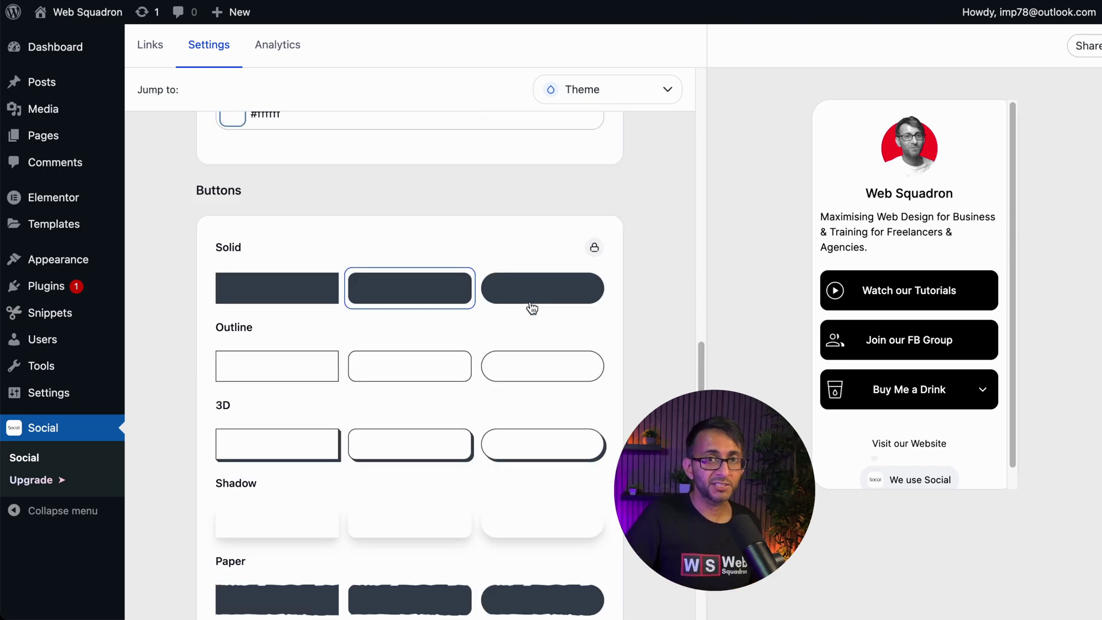
scroll(528, 319, down, 9)
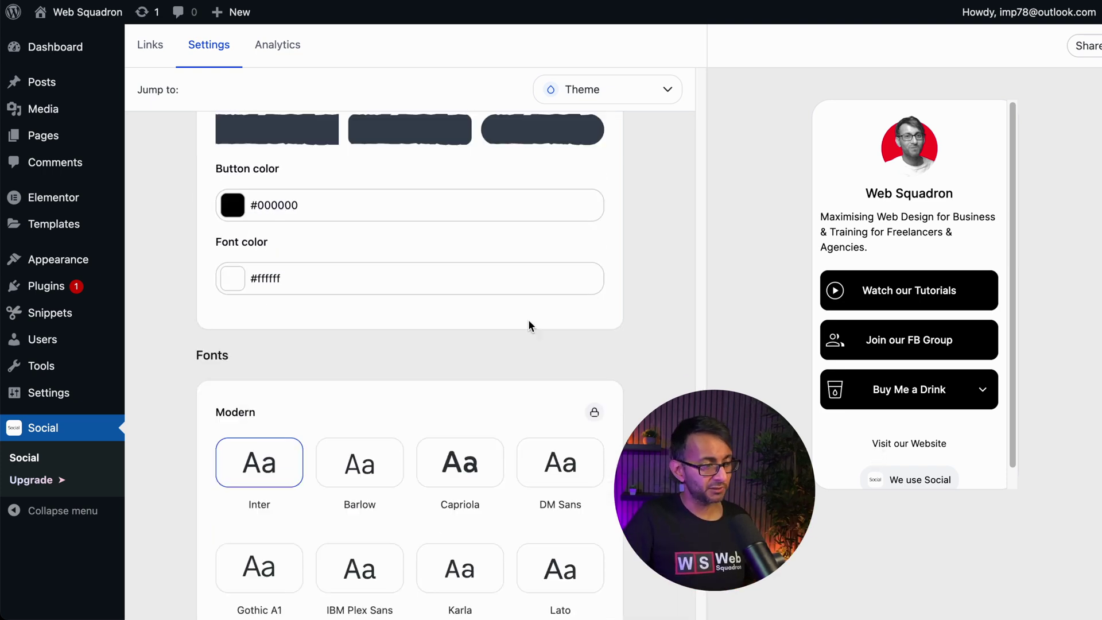
scroll(535, 344, down, 20)
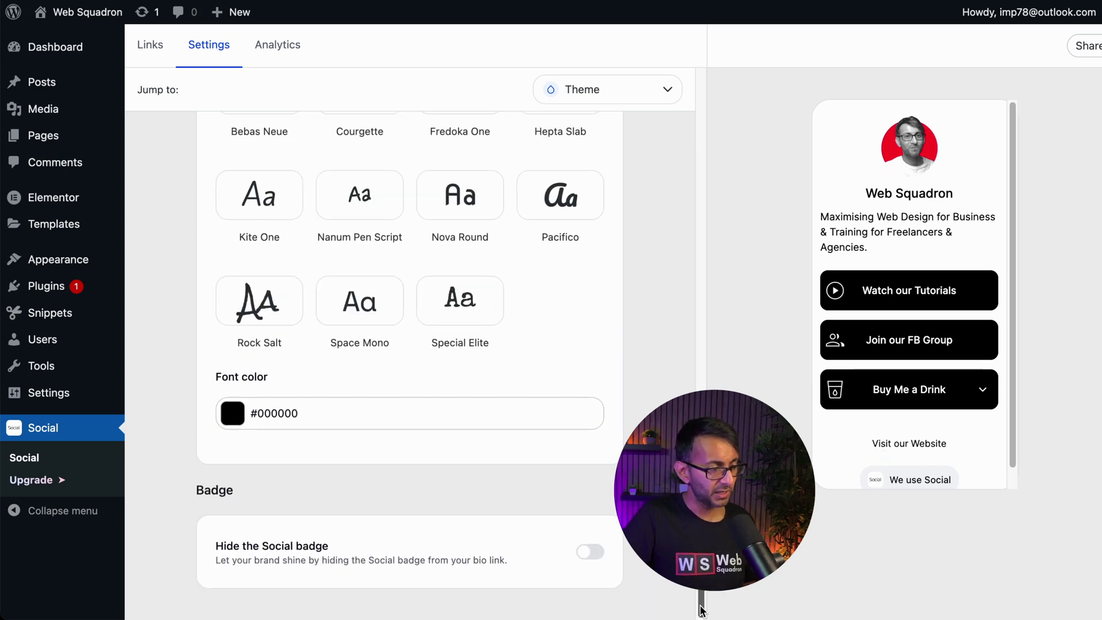
click(591, 552)
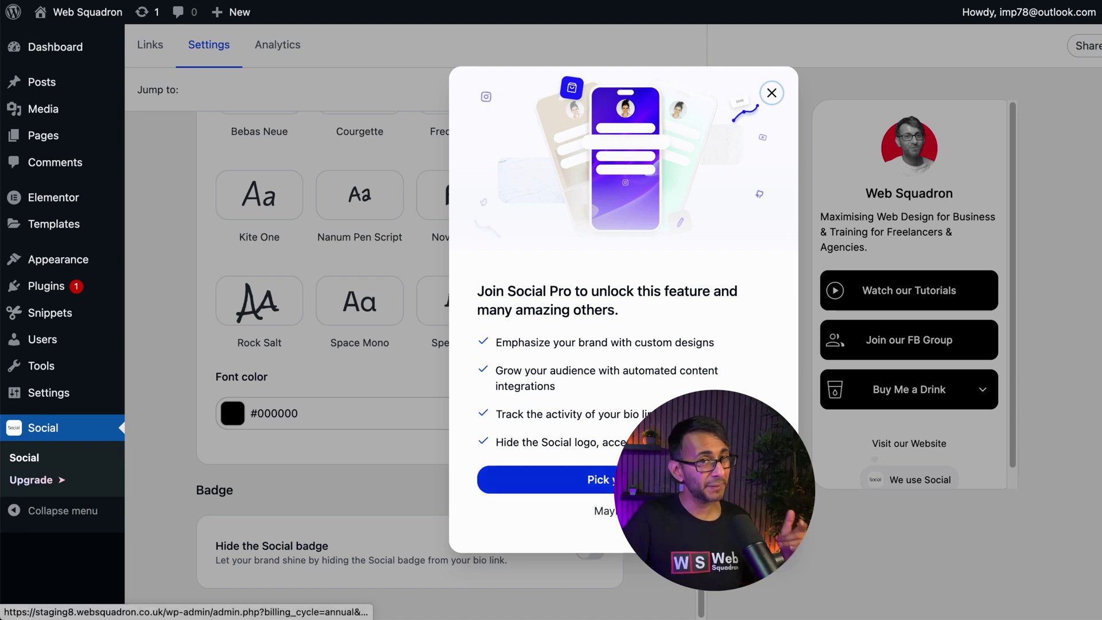
Compare Social Pro monthly and annual plan prices, then return to the Social page.
click(600, 479)
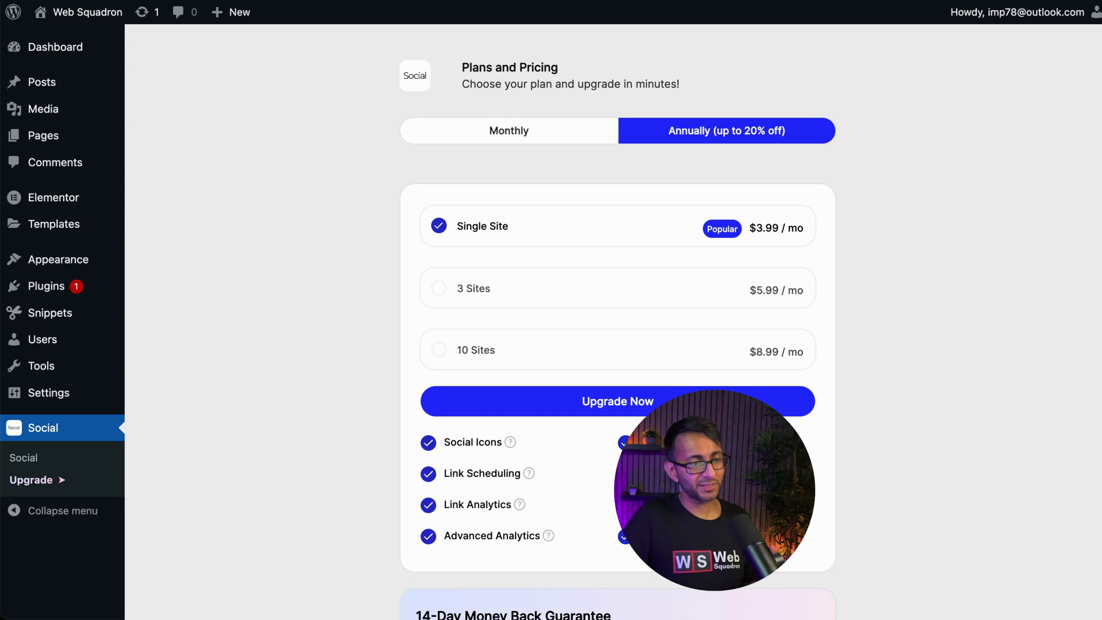
click(542, 137)
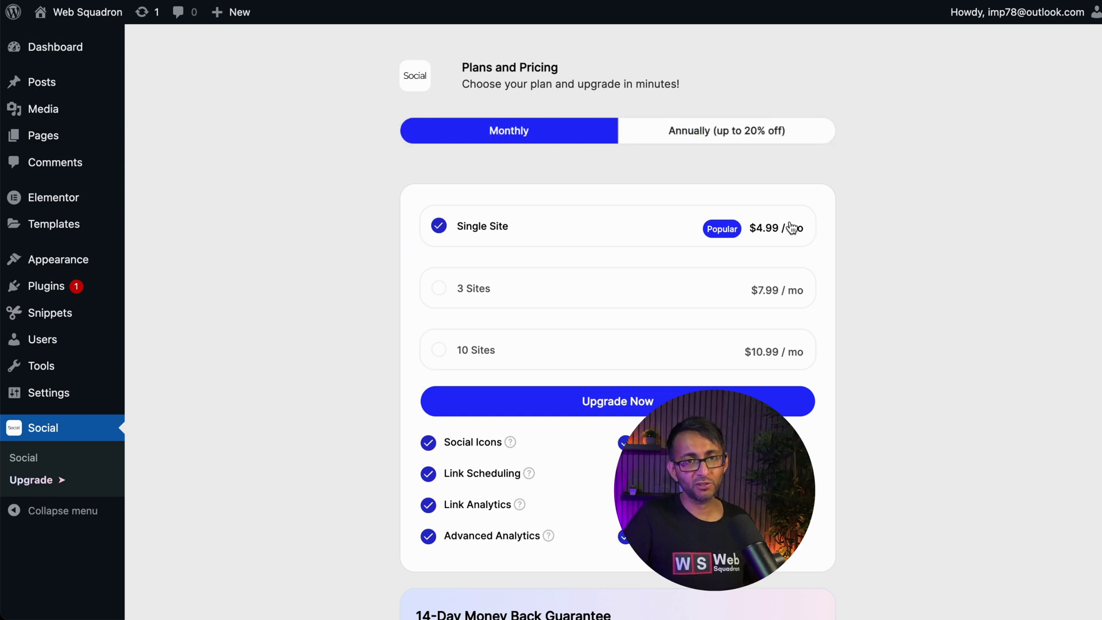
click(695, 123)
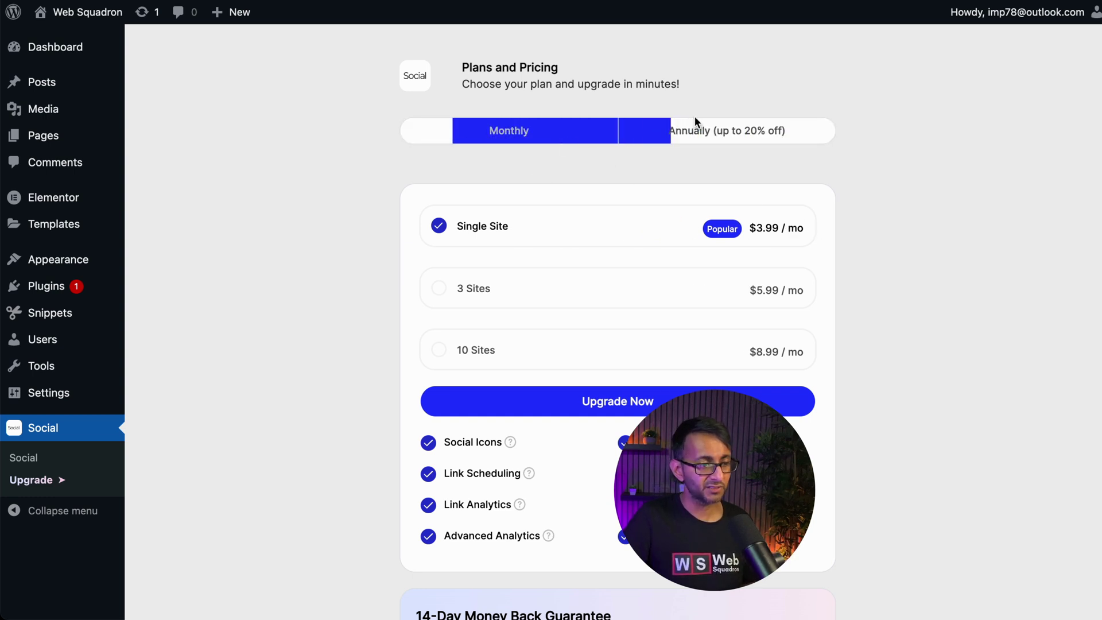
scroll(718, 373, down, 2)
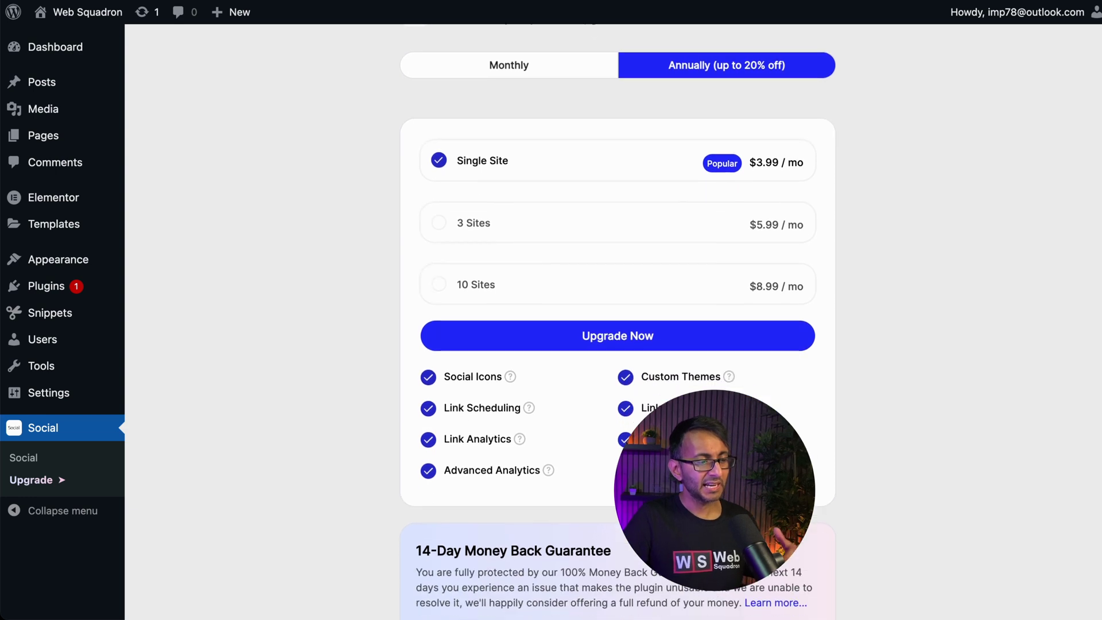
scroll(618, 333, up, 3)
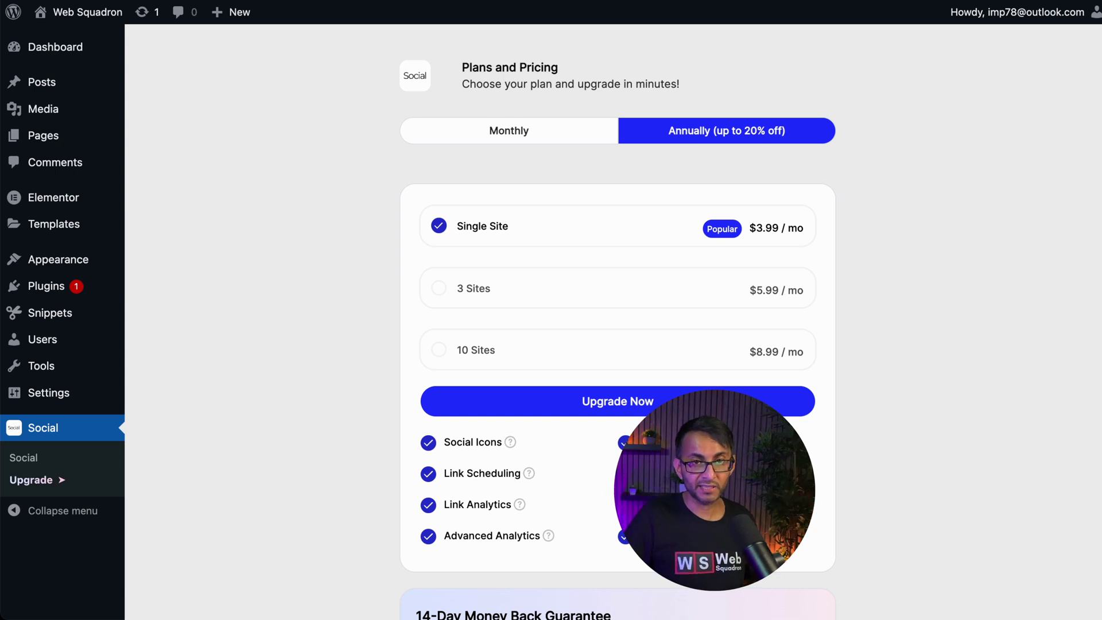
click(30, 459)
Open the bio link's Analytics tab and review its click statistics.
click(209, 45)
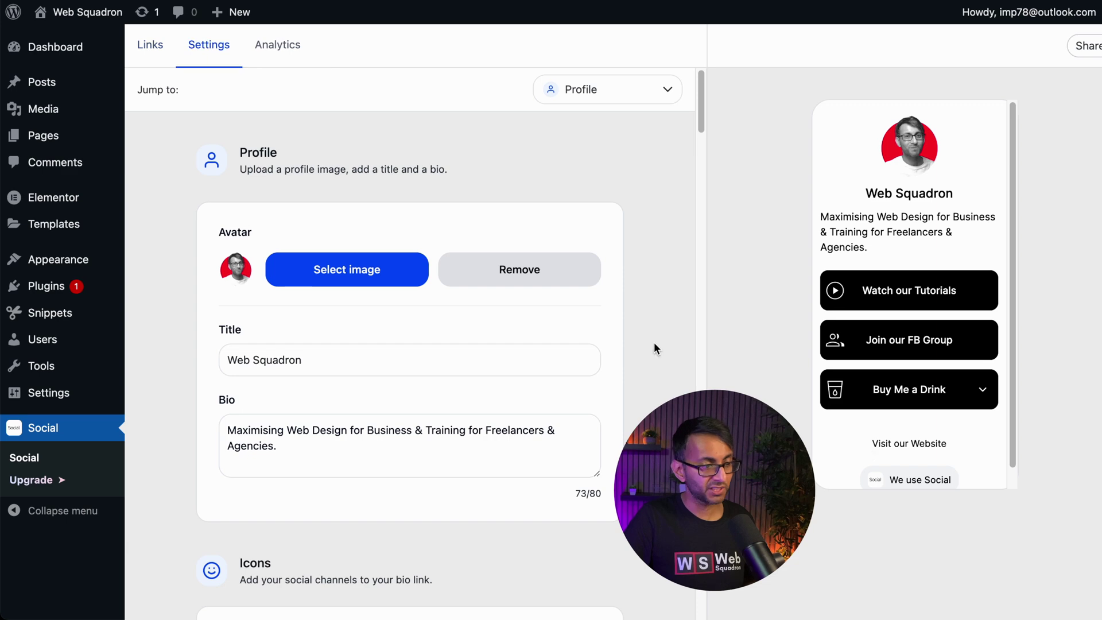
drag(700, 110, 722, 55)
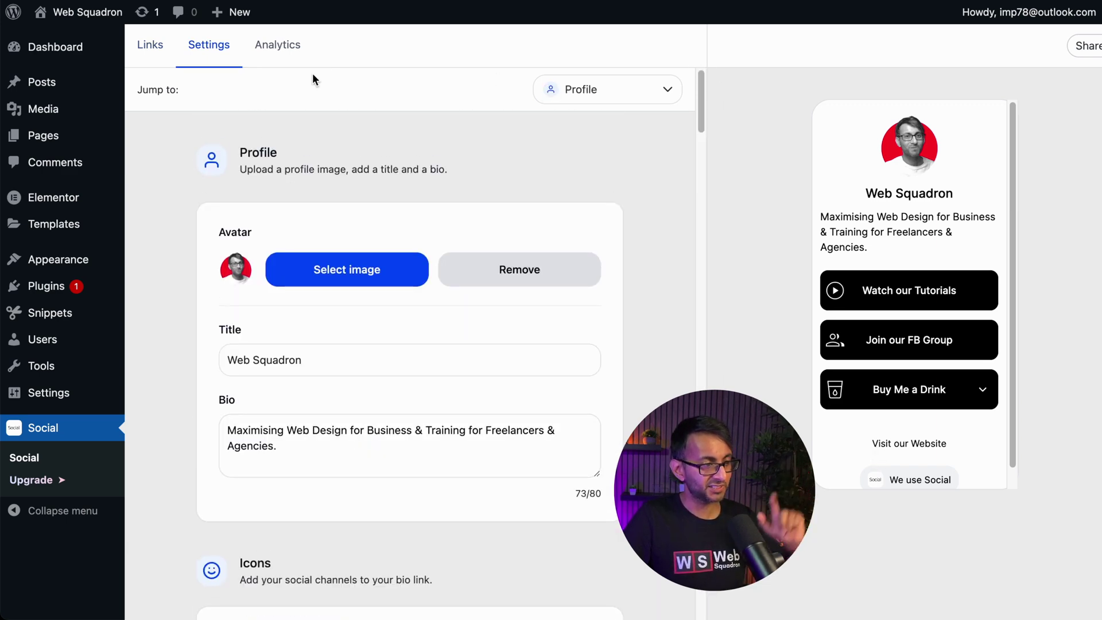
click(279, 56)
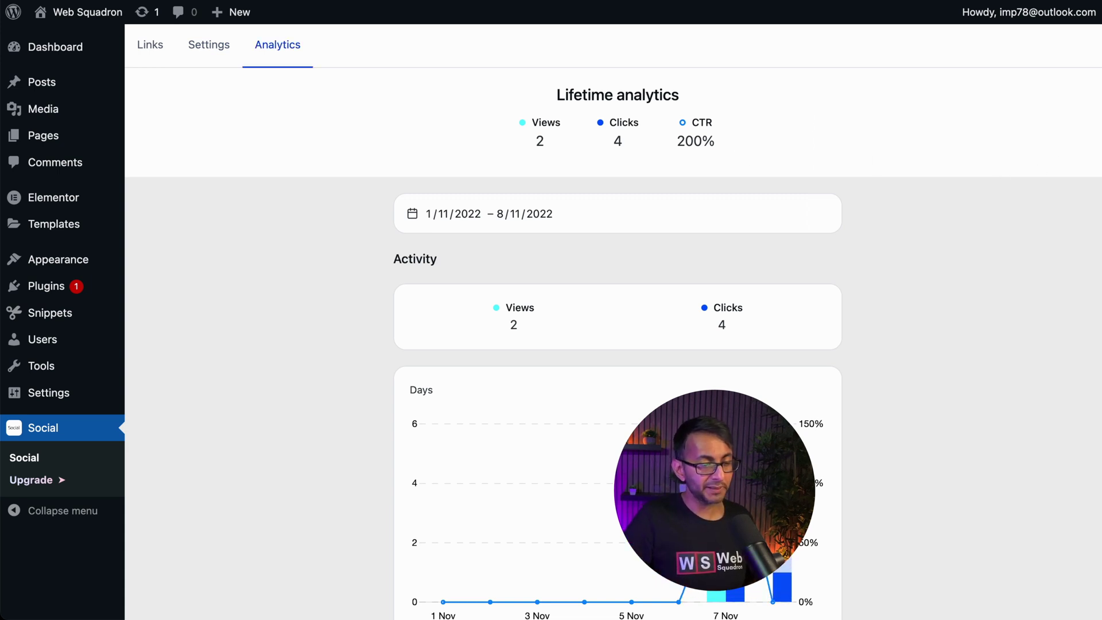
scroll(613, 345, down, 5)
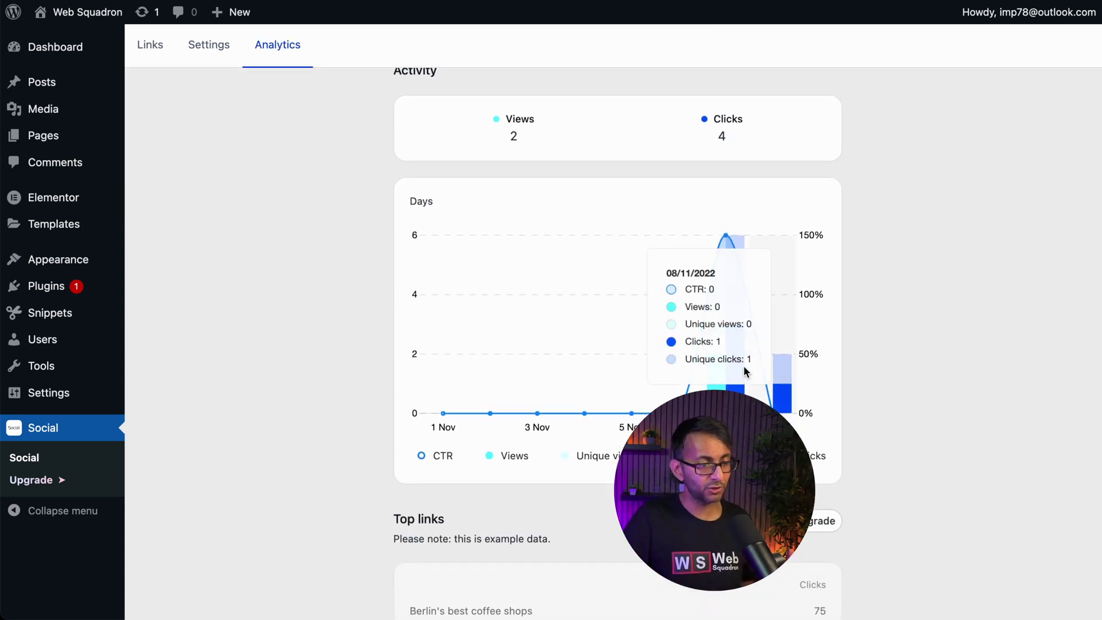
scroll(617, 344, up, 4)
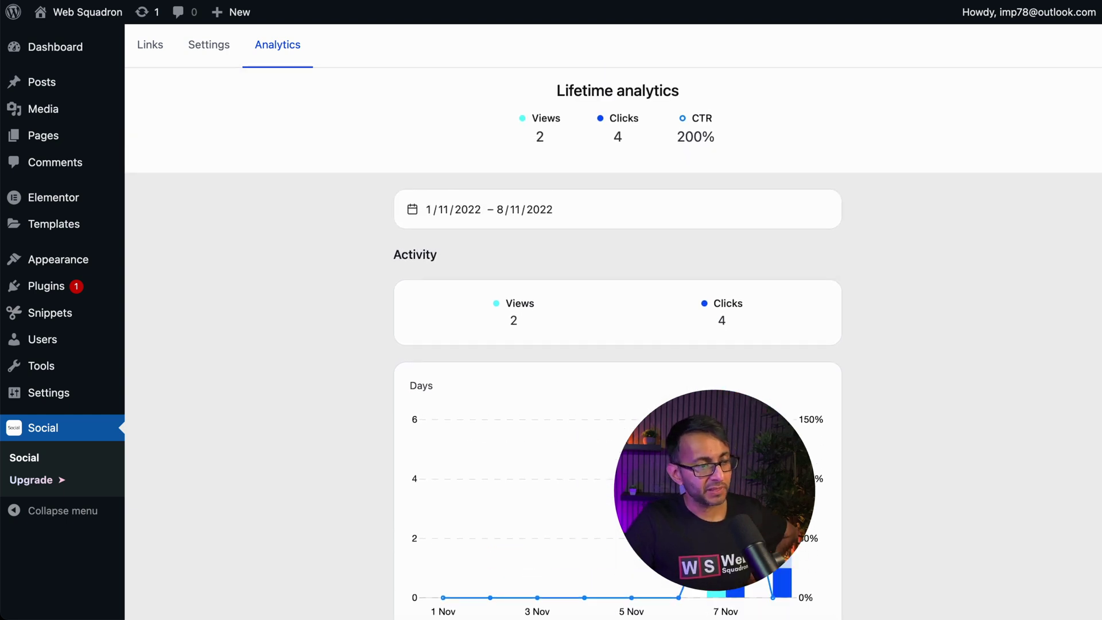
scroll(744, 380, down, 4)
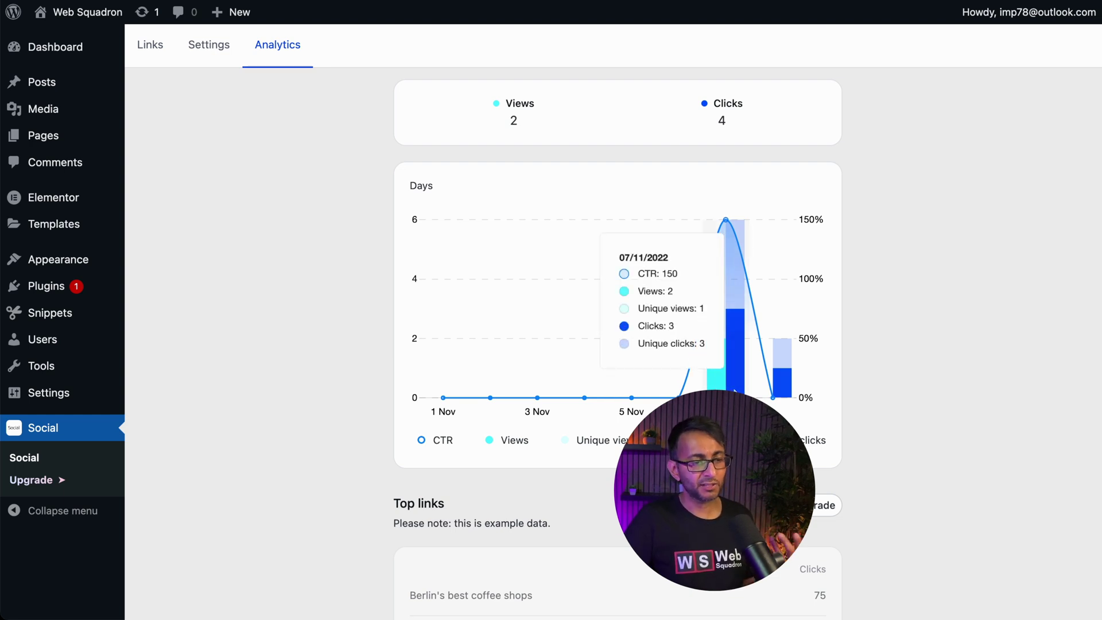
mouse_move(772, 390)
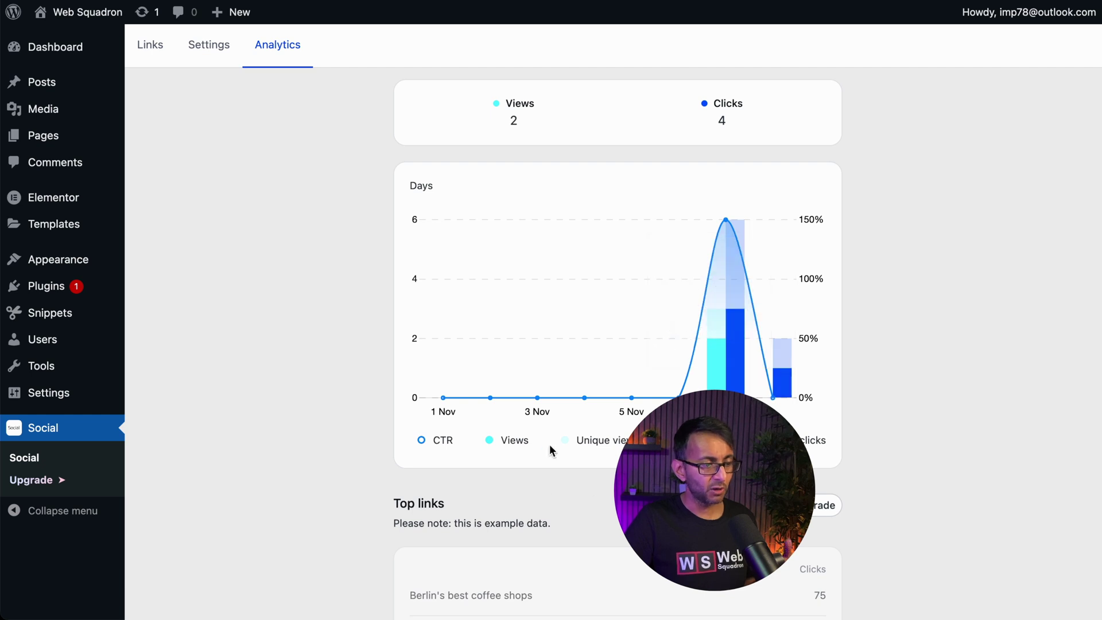
mouse_move(682, 388)
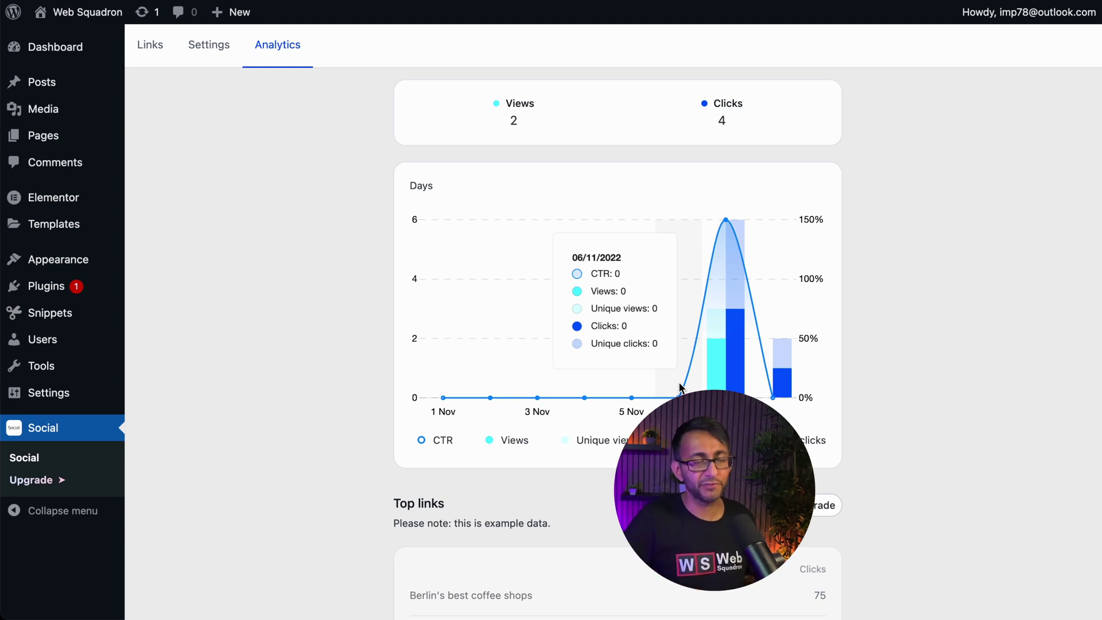
Finish reviewing the analytics and return to the Links list showing 1, 0 and 3 lifetime clicks.
mouse_move(769, 414)
scroll(617, 344, down, 3)
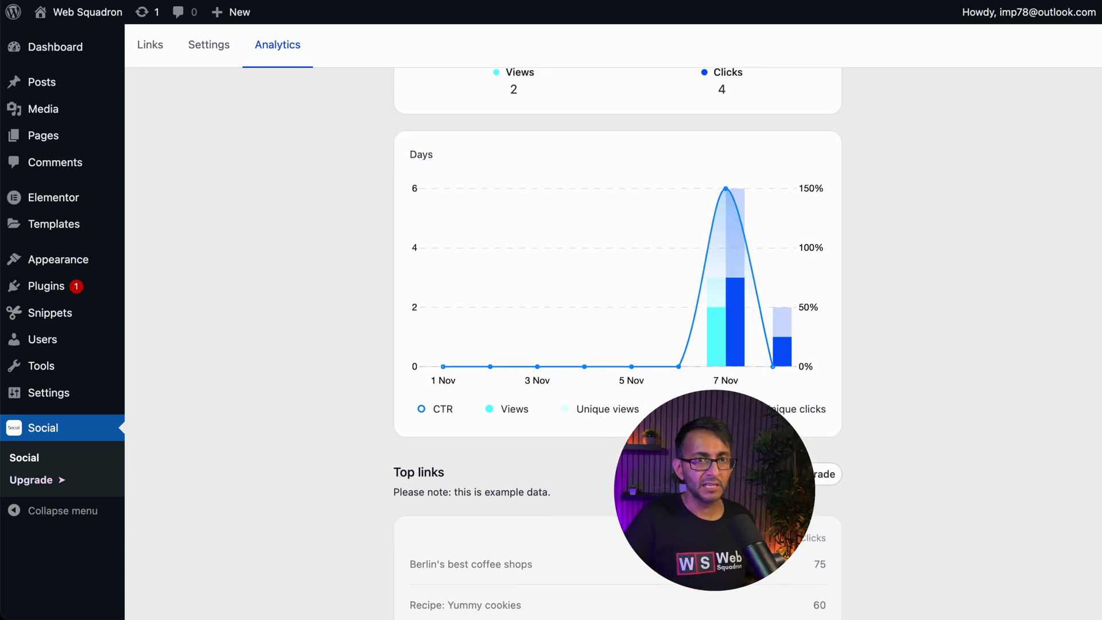
scroll(617, 345, down, 5)
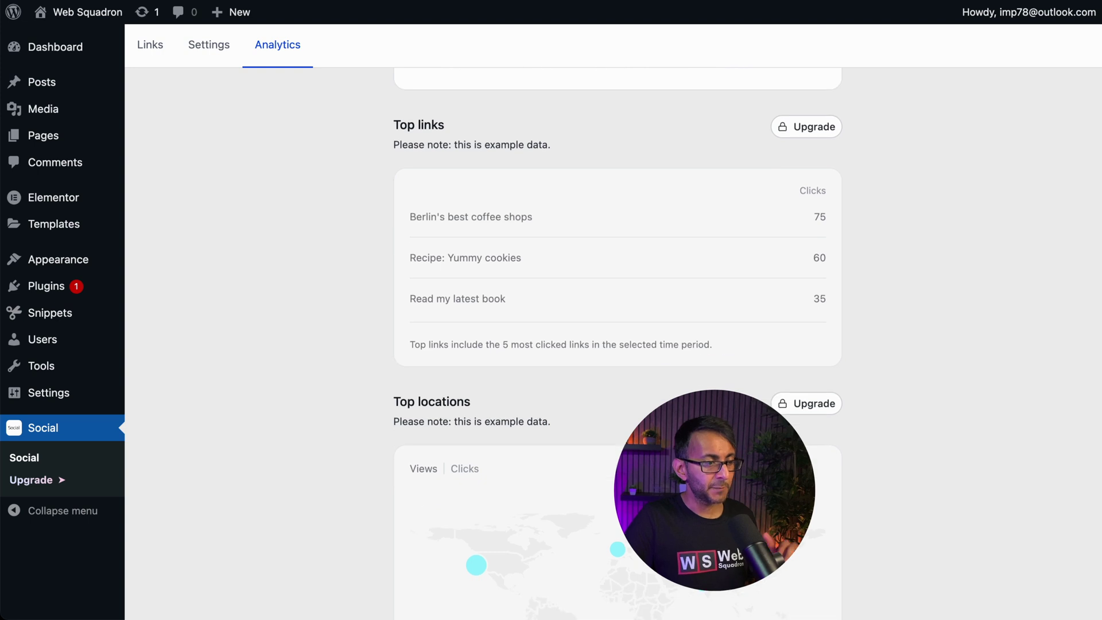
scroll(617, 344, up, 10)
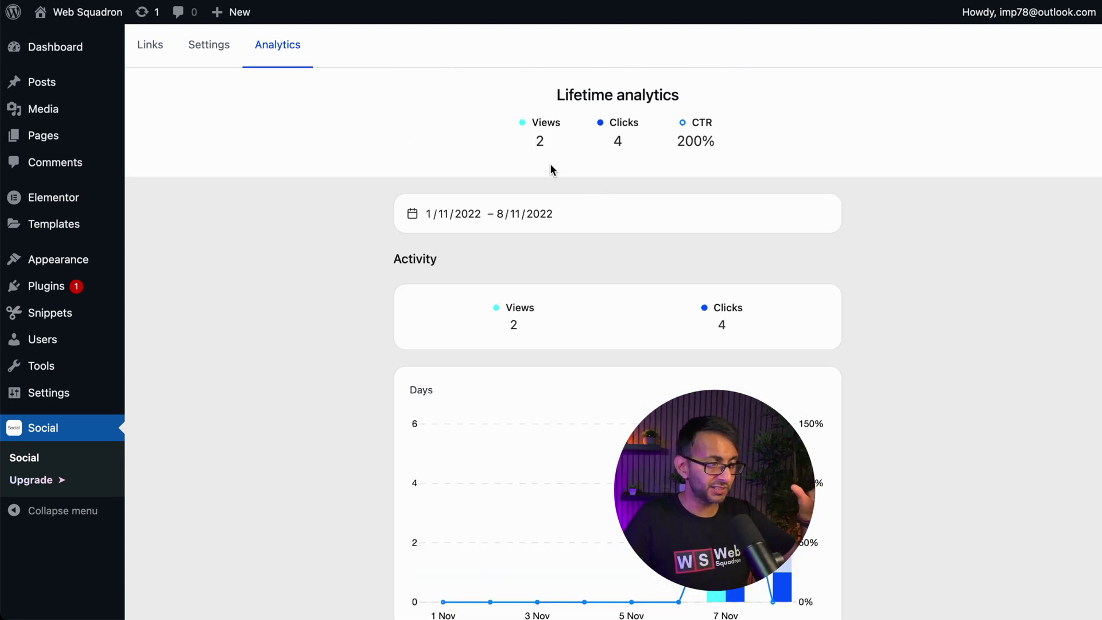
click(156, 47)
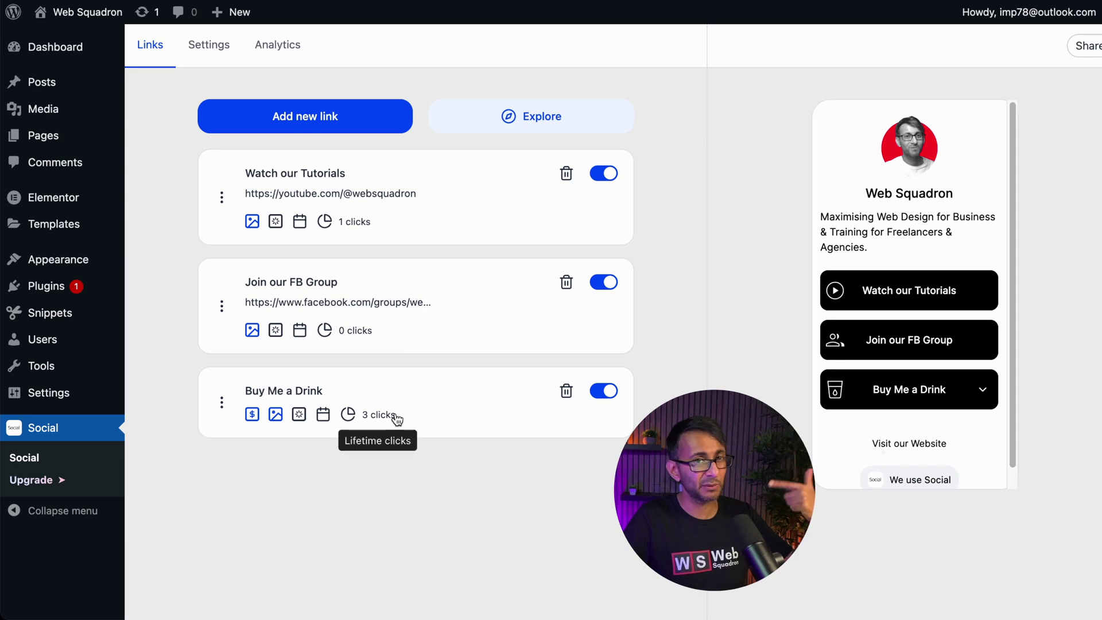
click(278, 46)
scroll(618, 345, down, 10)
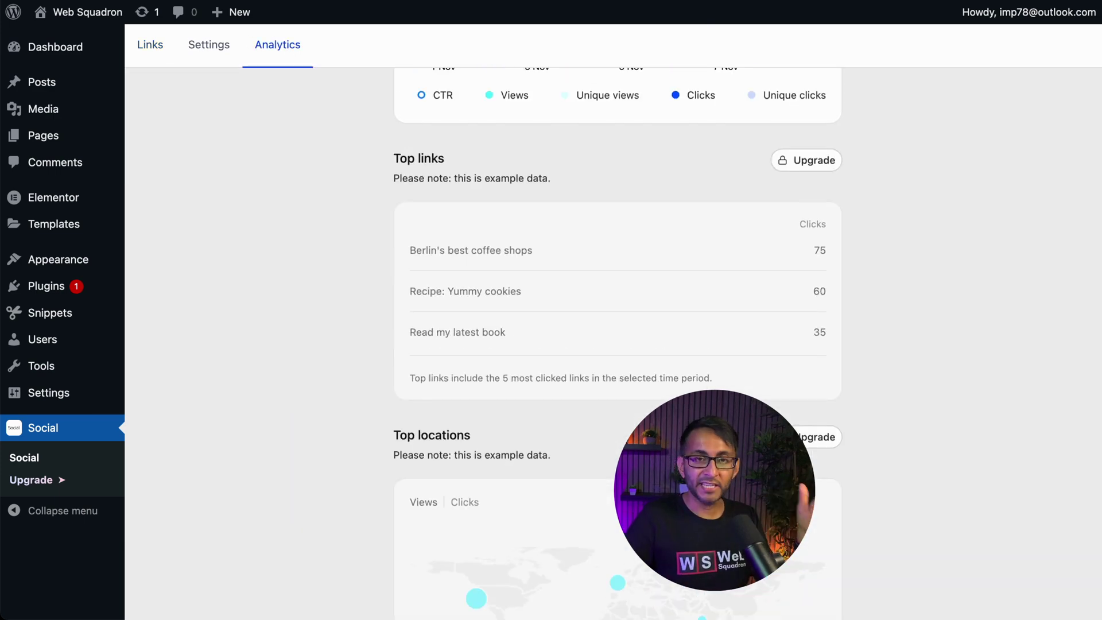
scroll(617, 345, down, 10)
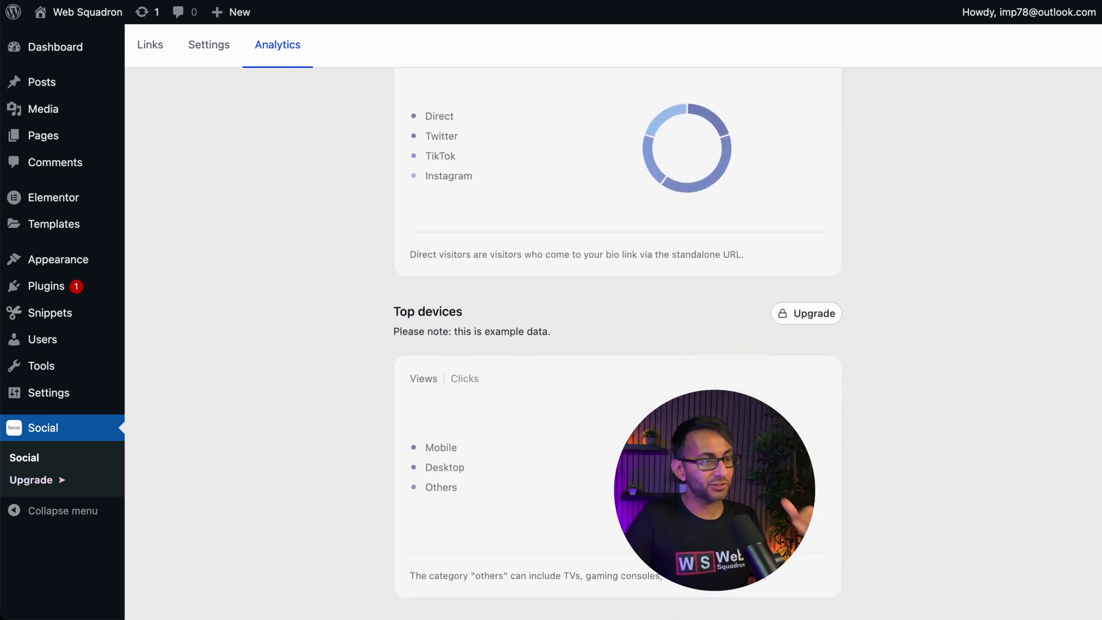
scroll(618, 344, up, 15)
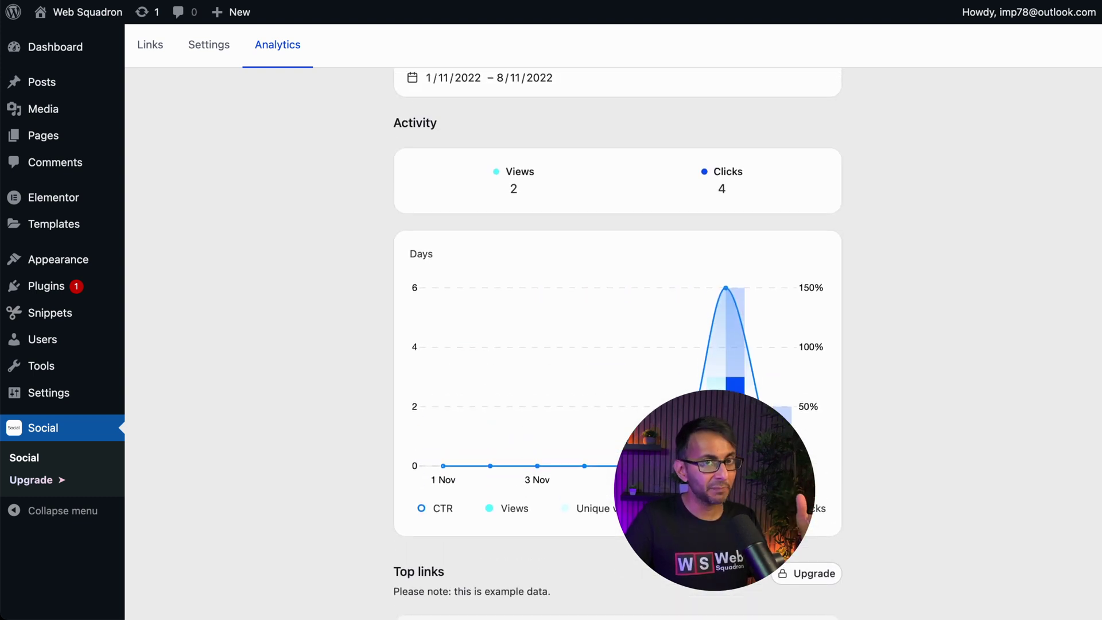
scroll(617, 344, up, 2)
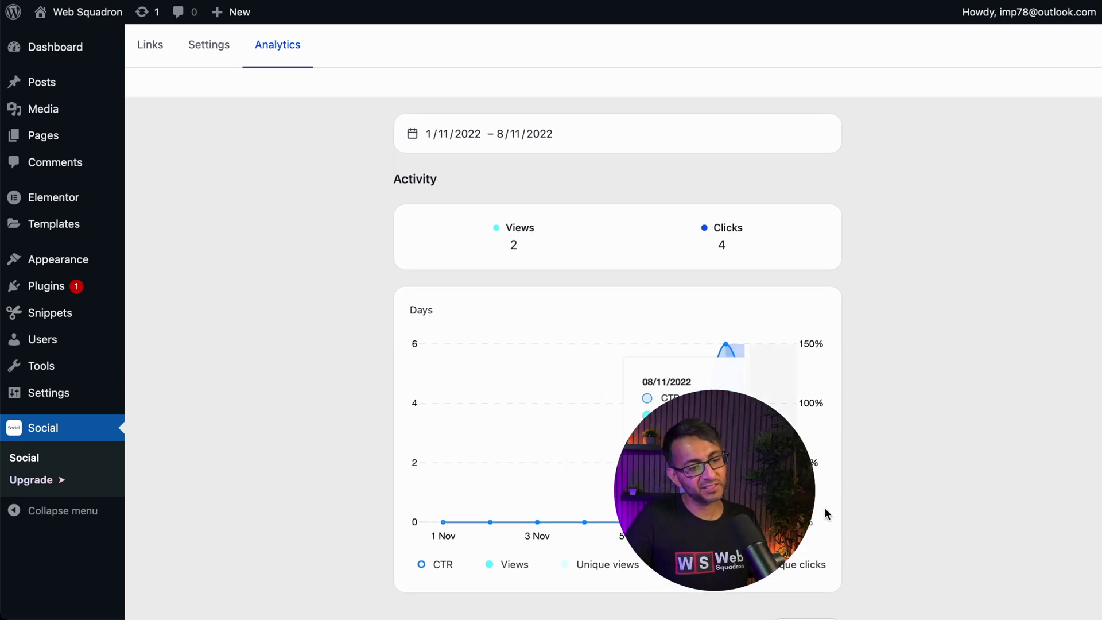
scroll(839, 507, up, 1)
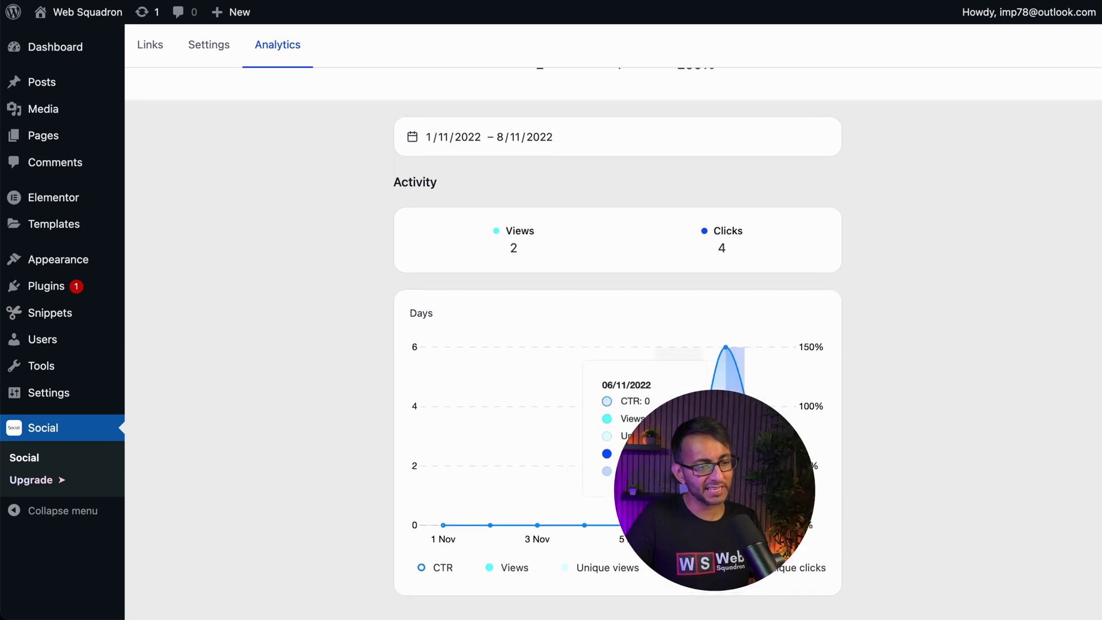
scroll(617, 344, up, 3)
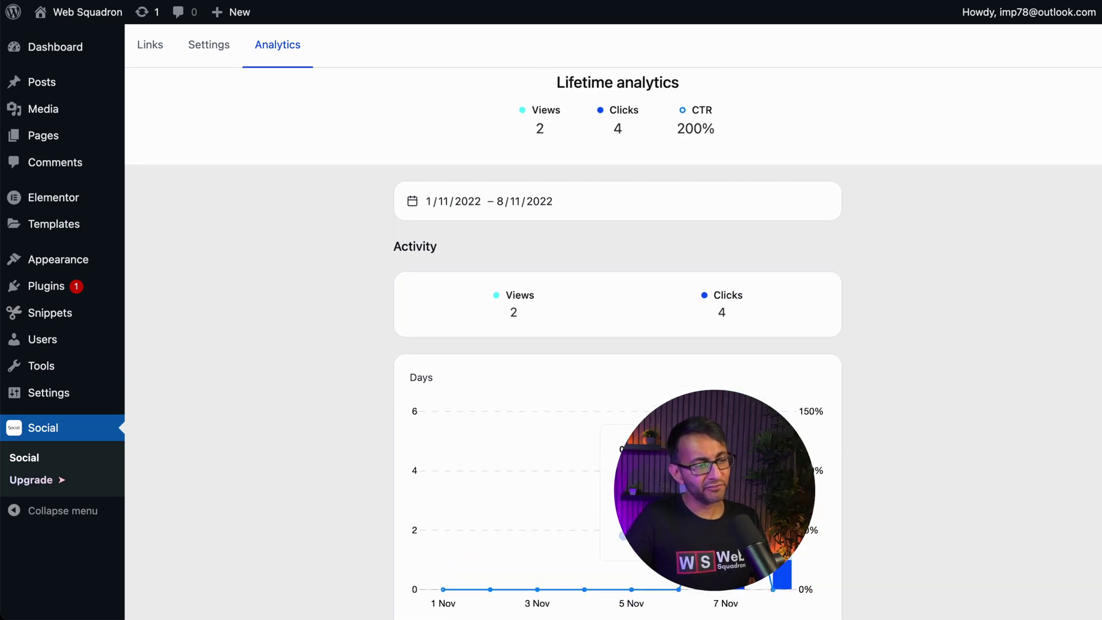
click(142, 46)
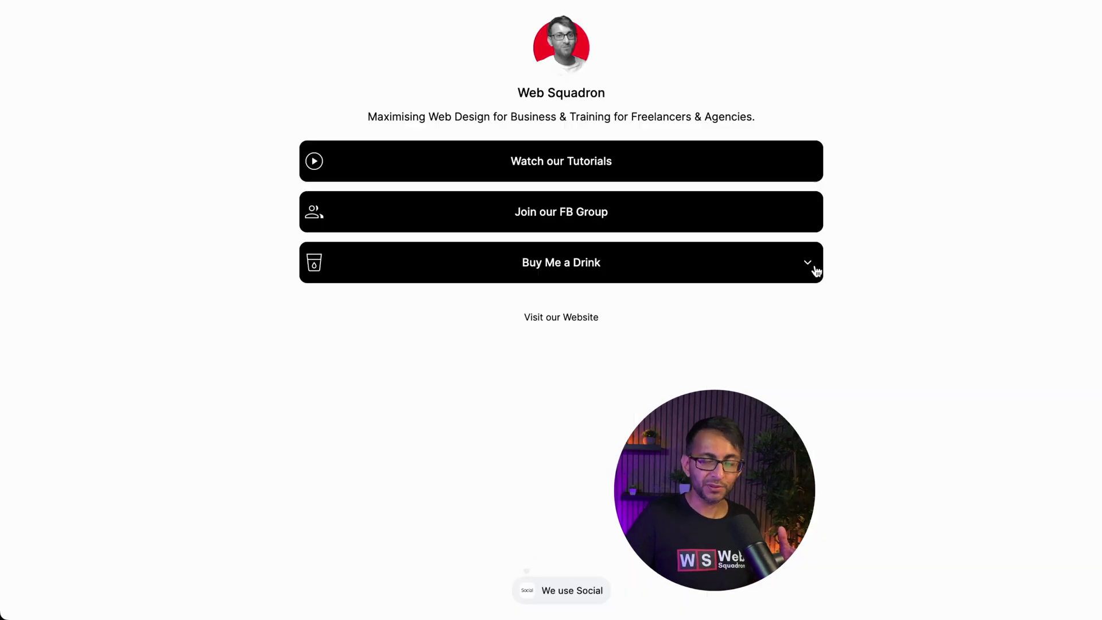
Expand Buy Me a Drink on the live bio page and choose the £5 amount.
click(807, 263)
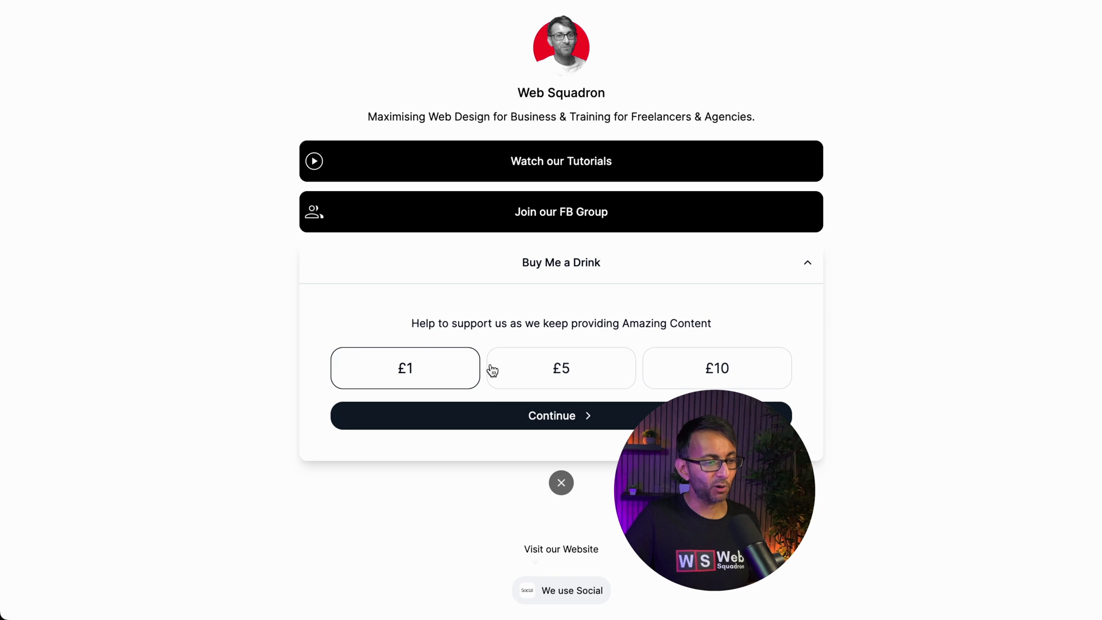
click(538, 379)
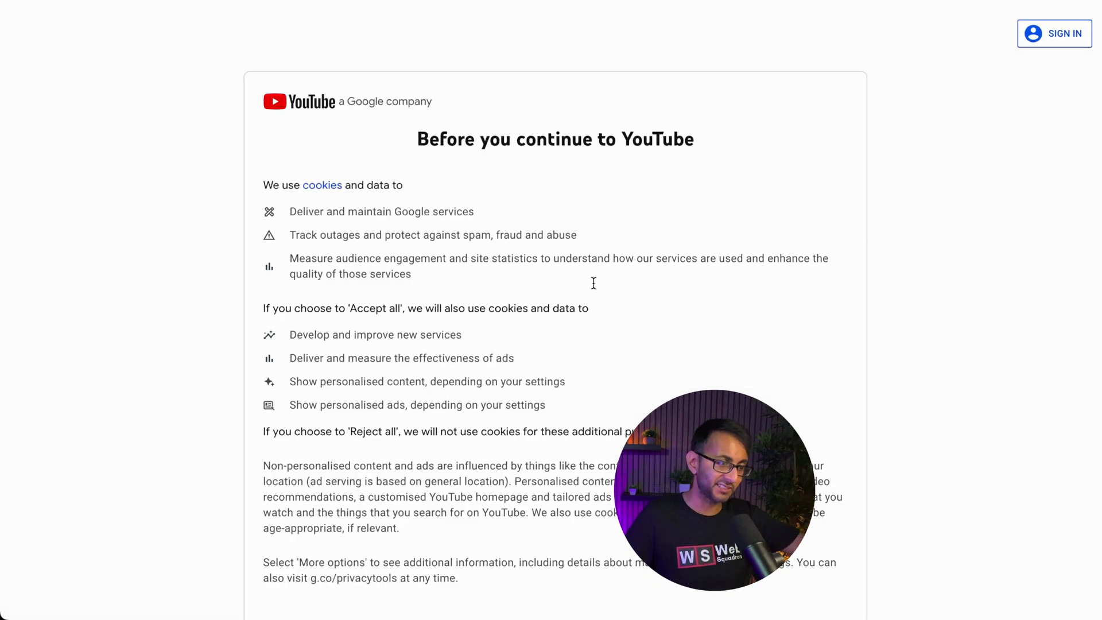
Accept all YouTube cookies to reach the Web Squadron channel.
scroll(622, 366, down, 2)
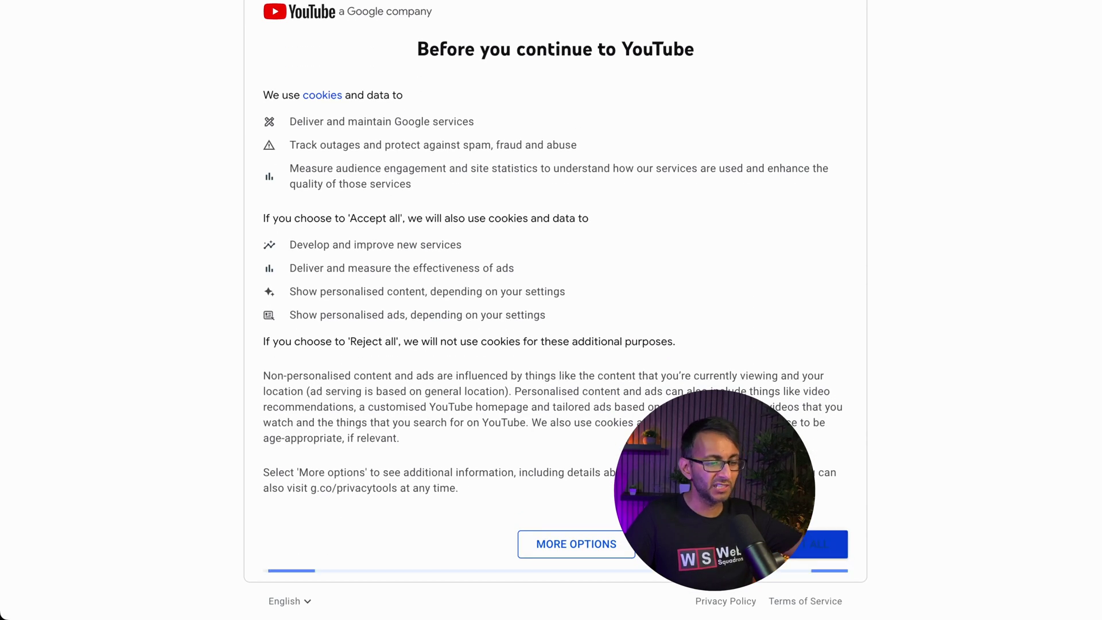
click(821, 544)
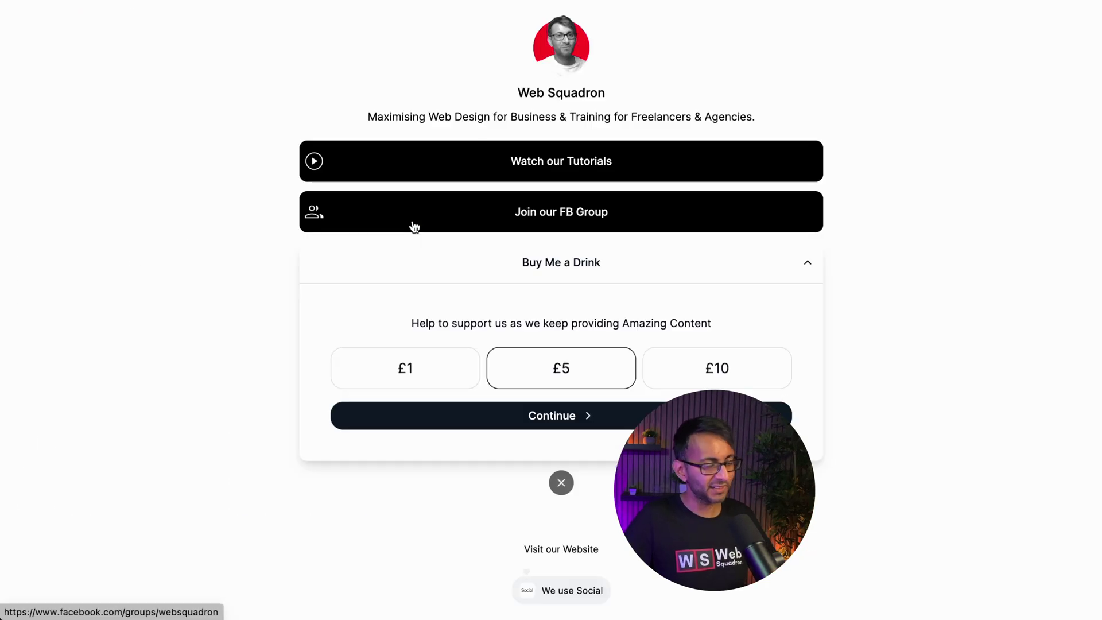
Collapse Buy Me a Drink, then expand and scroll it in the Responsinator phone preview.
click(806, 262)
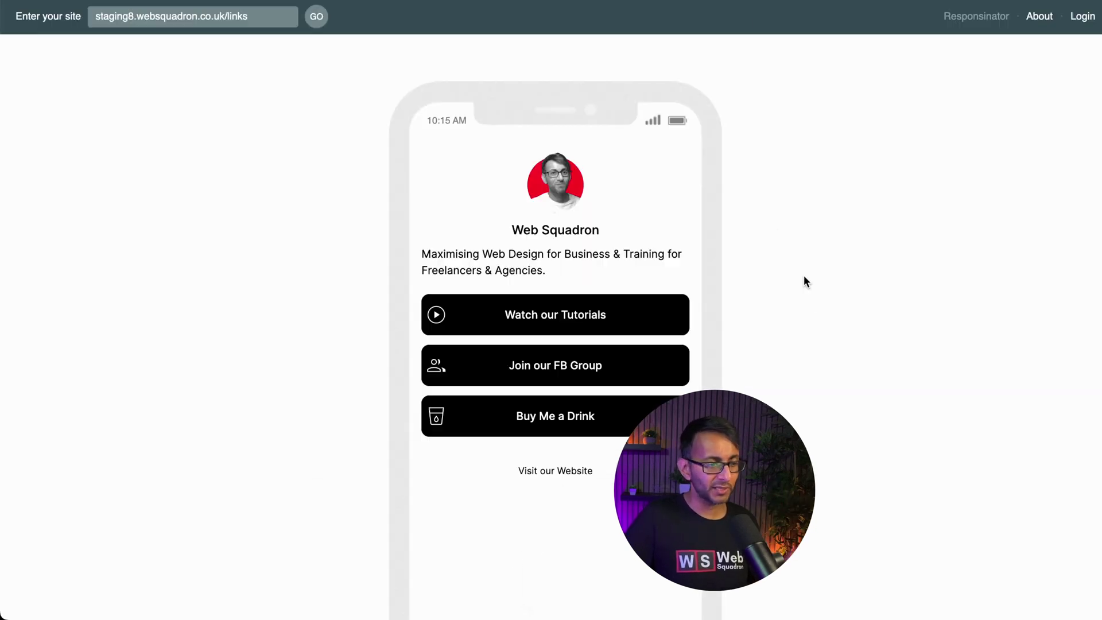
scroll(821, 307, down, 3)
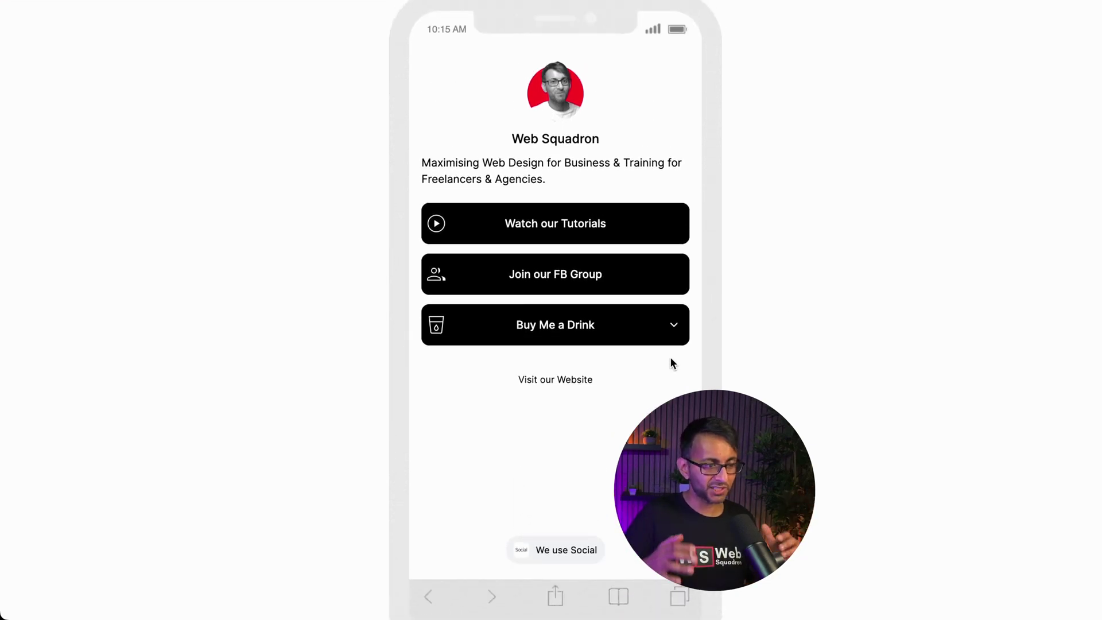
click(670, 336)
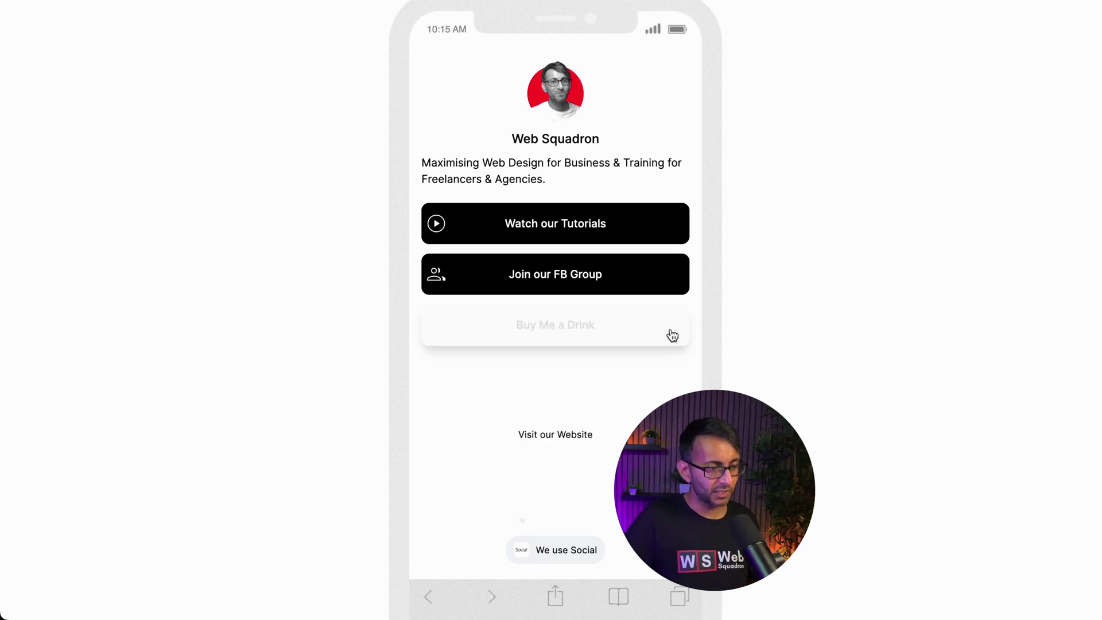
drag(692, 322, 704, 379)
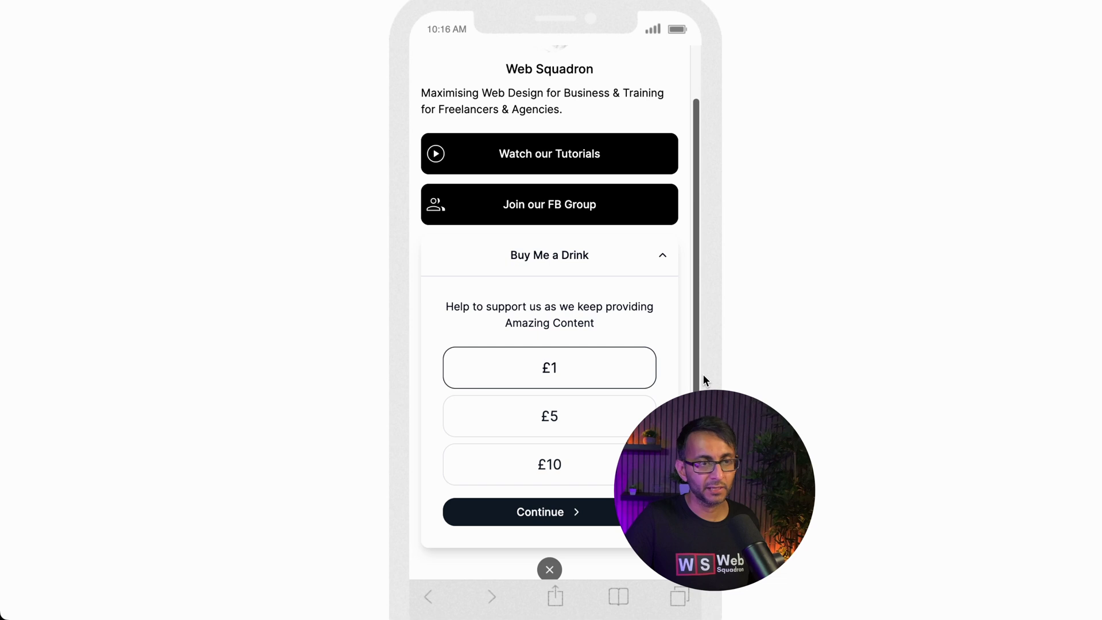
drag(704, 380, 716, 284)
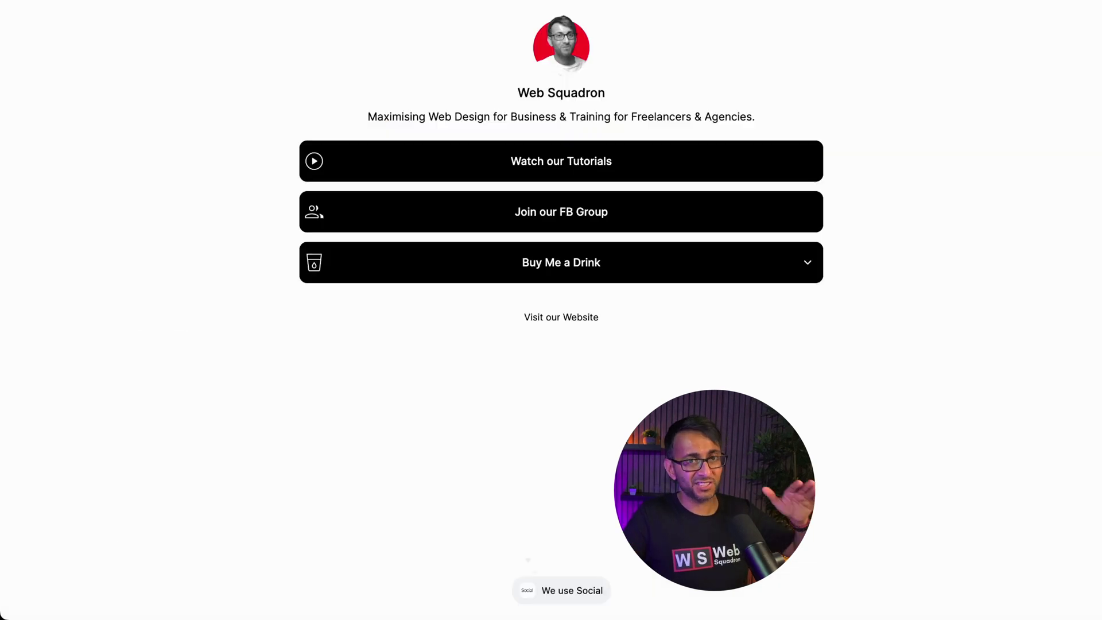
Expand and then collapse the Buy Me a Drink options on the live bio page.
click(810, 275)
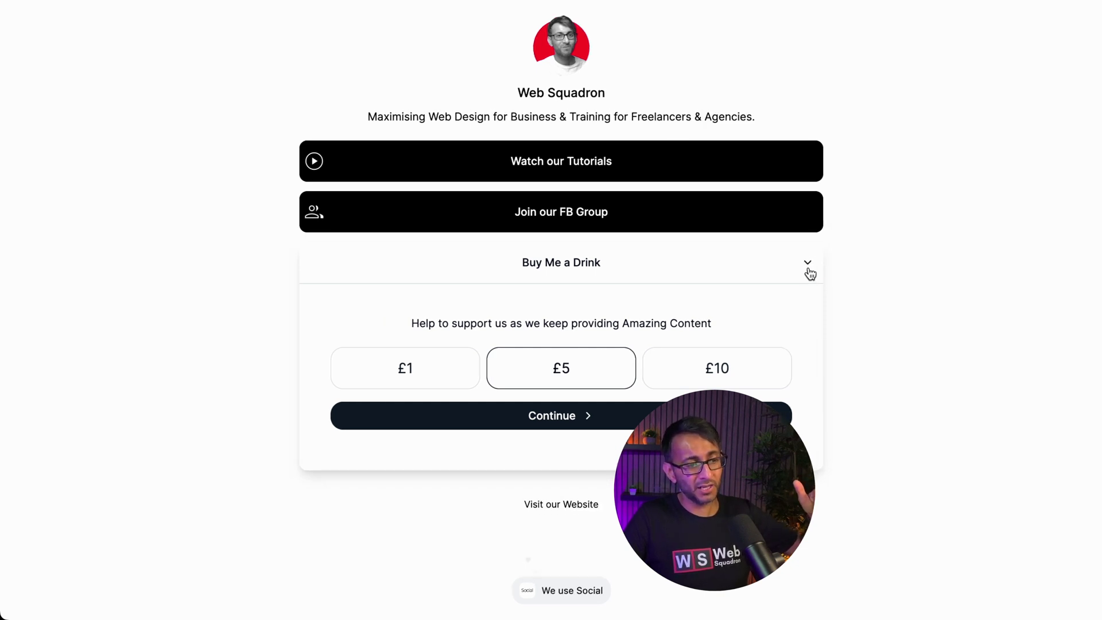
click(811, 275)
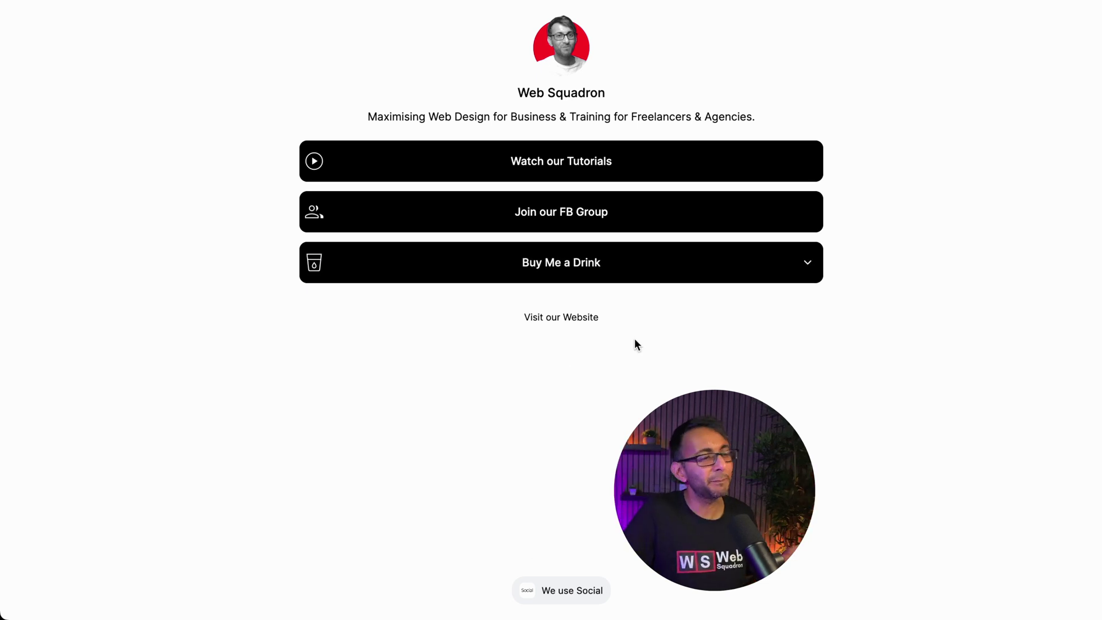